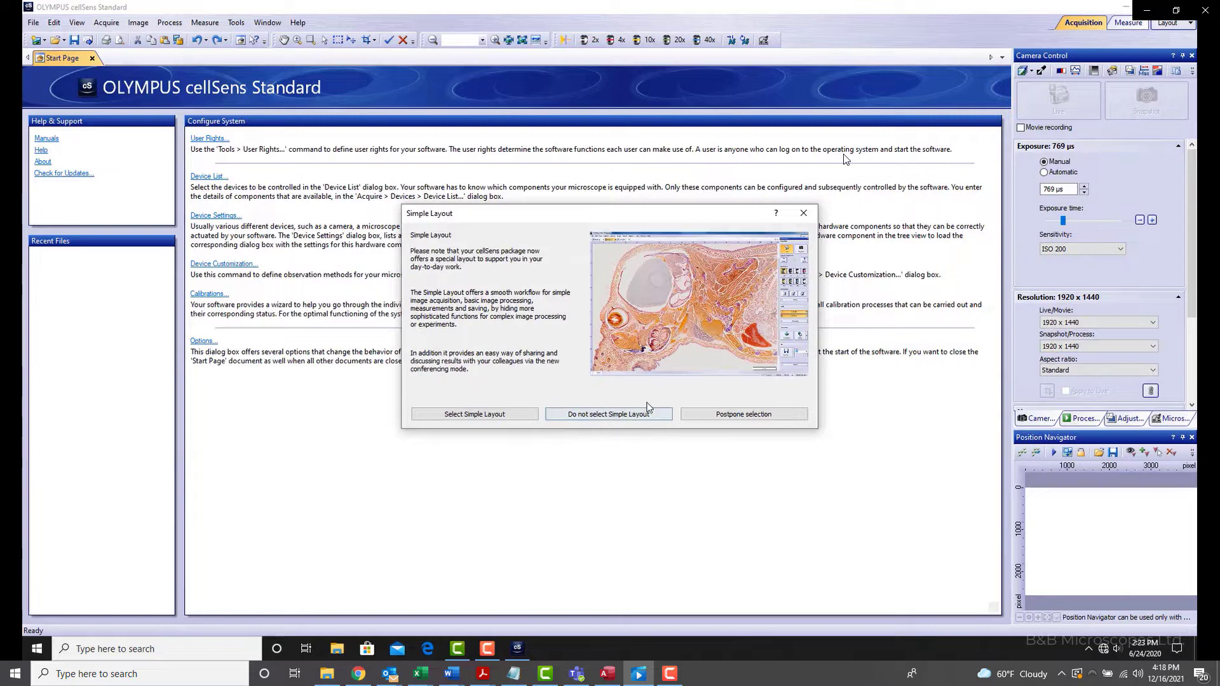
Decline the Simple Layout and disable the automatic checks for updates
{"action": "left_click", "coordinate": [603, 414]}
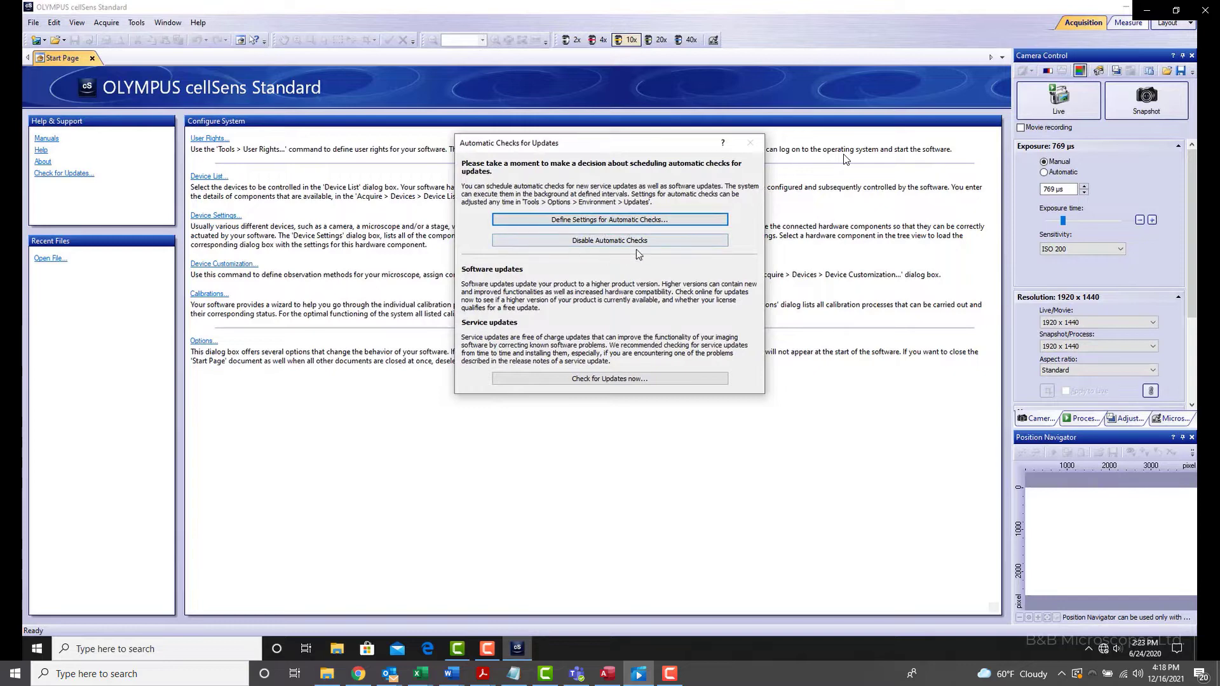
{"action": "left_click", "coordinate": [600, 242]}
{"action": "left_click", "coordinate": [601, 242]}
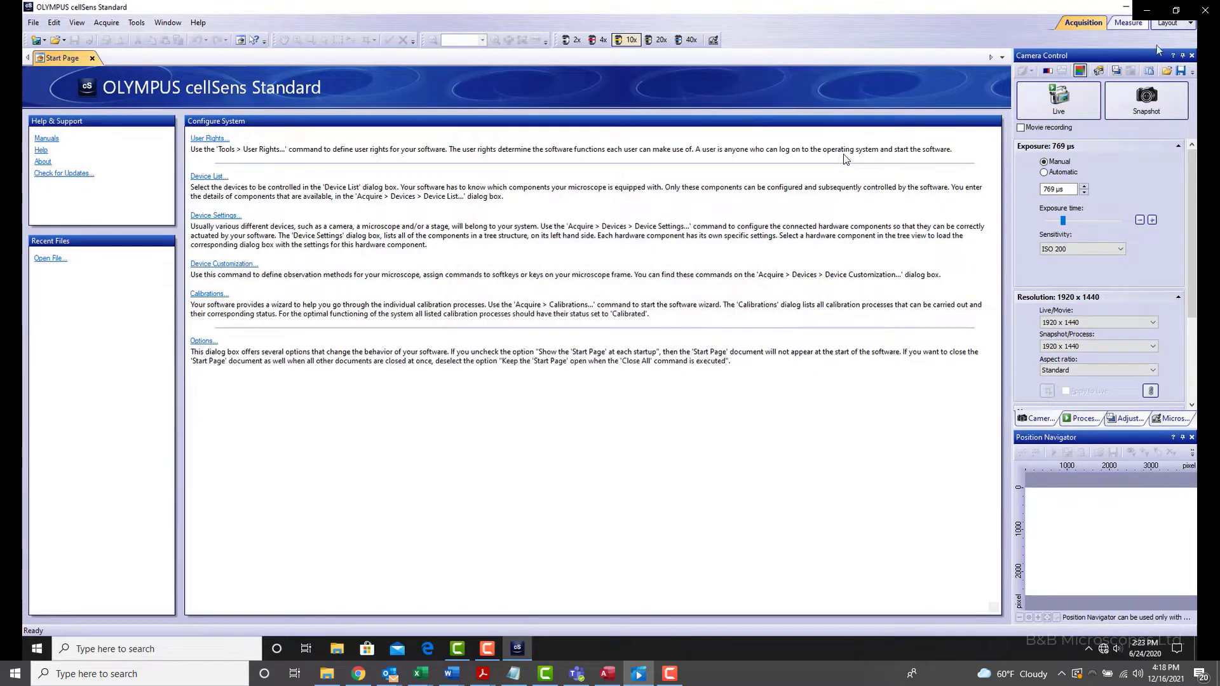
Make the DP22 layout visible and hide the Acquisition and Measure layouts in the layout management
{"action": "left_click", "coordinate": [1175, 24]}
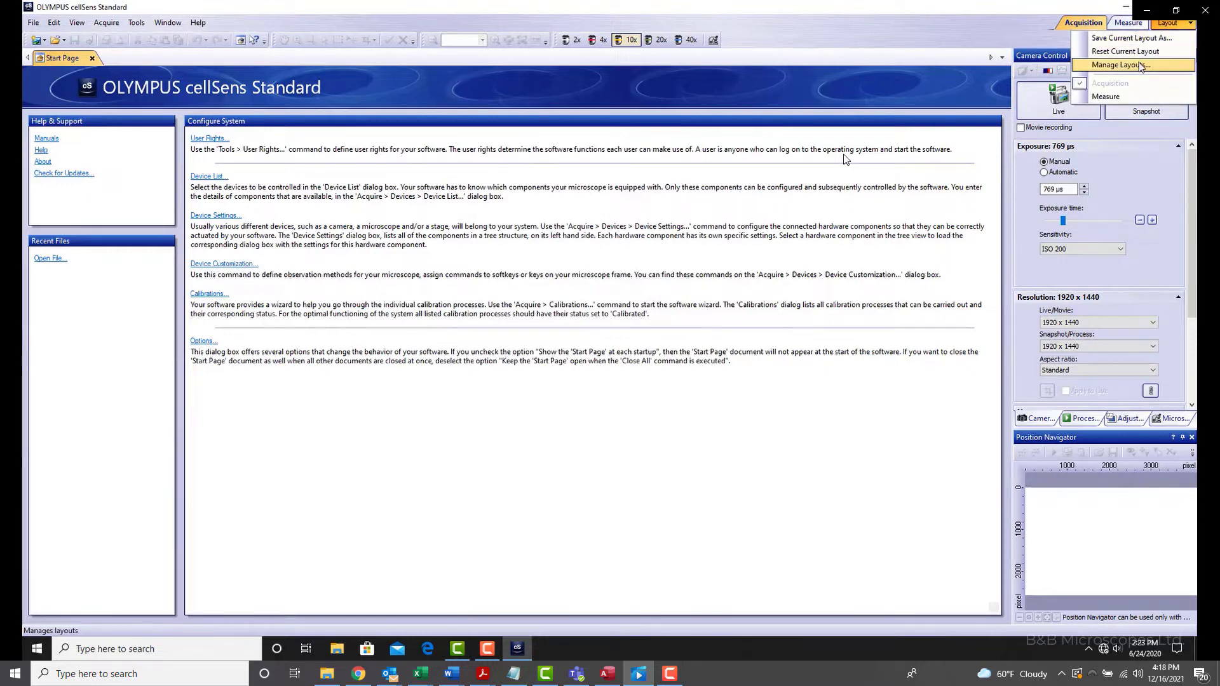
{"action": "left_click", "coordinate": [1140, 66]}
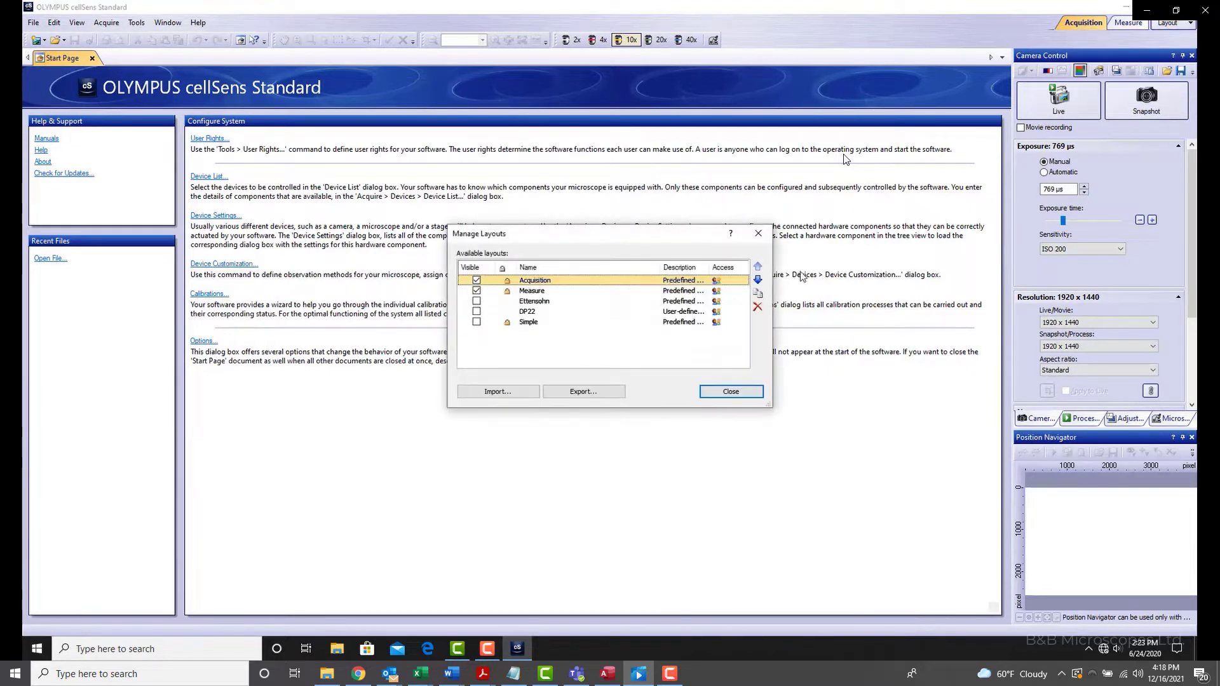
{"action": "left_click", "coordinate": [477, 312]}
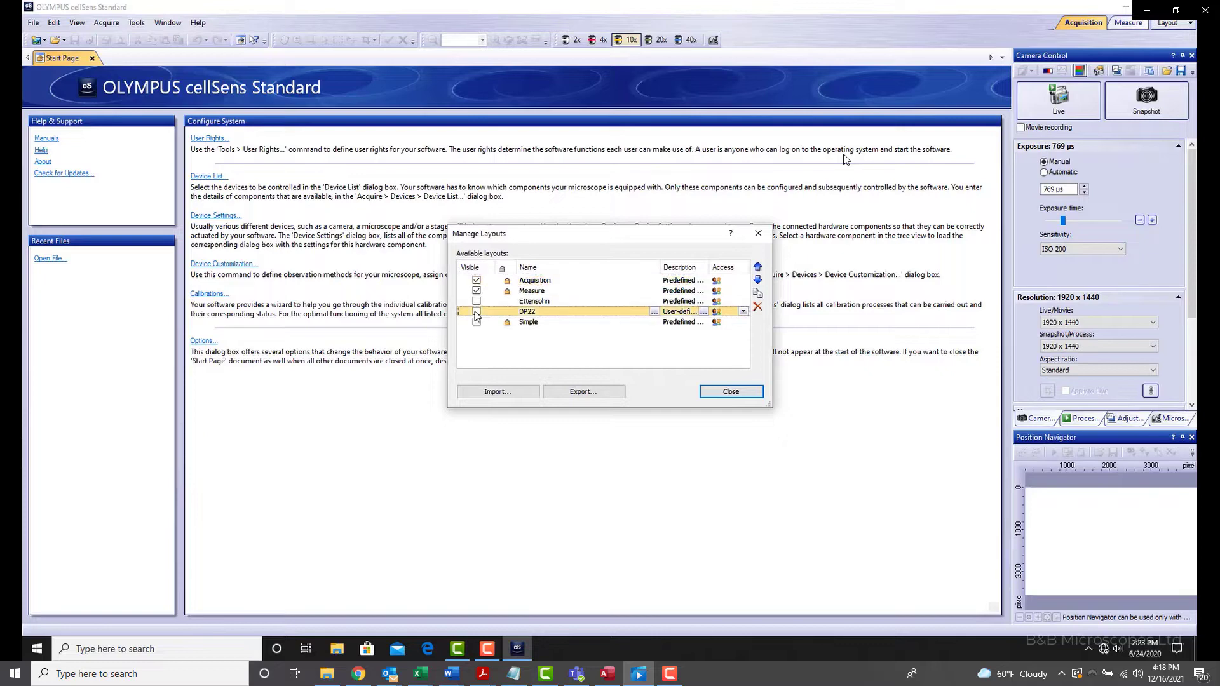
{"action": "left_click", "coordinate": [476, 291]}
{"action": "left_click", "coordinate": [476, 281]}
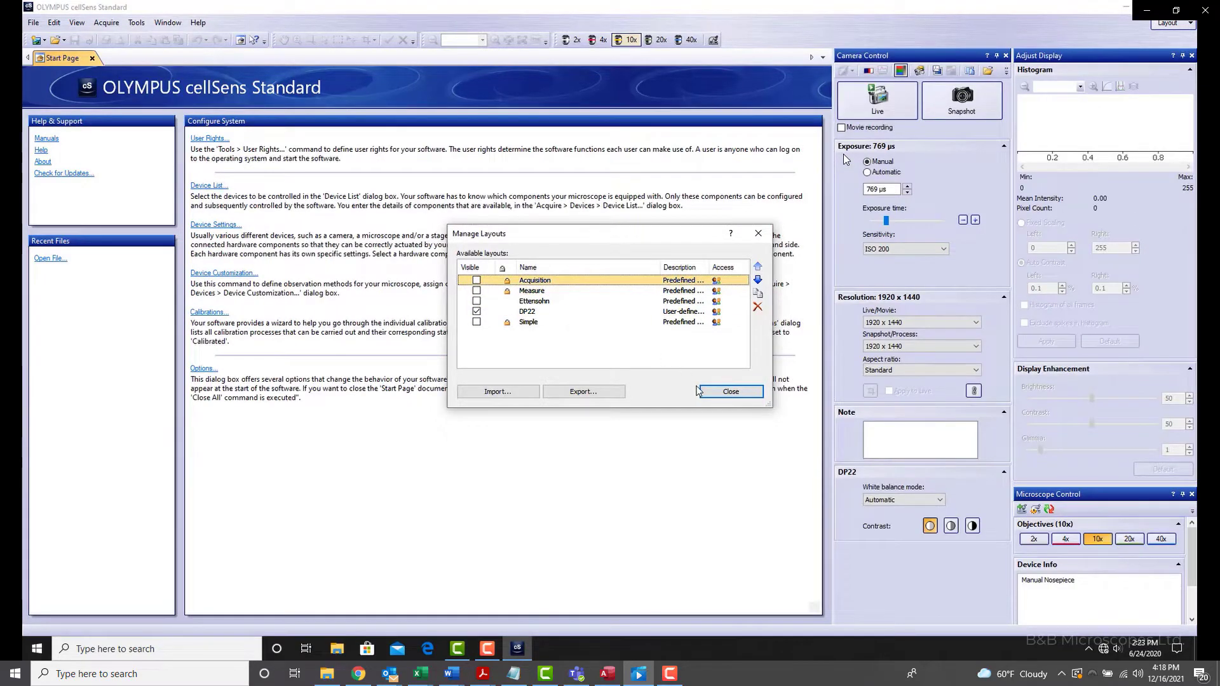
{"action": "left_click", "coordinate": [714, 393]}
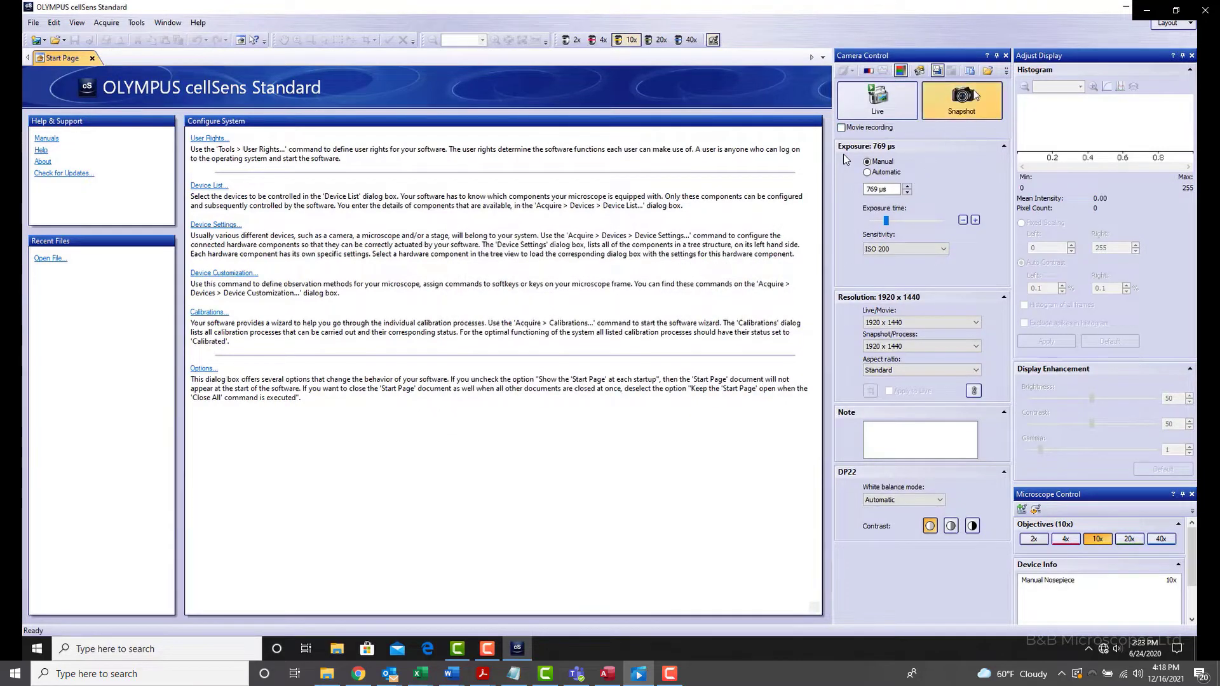
Switch on the live camera display
{"action": "left_click", "coordinate": [1005, 56]}
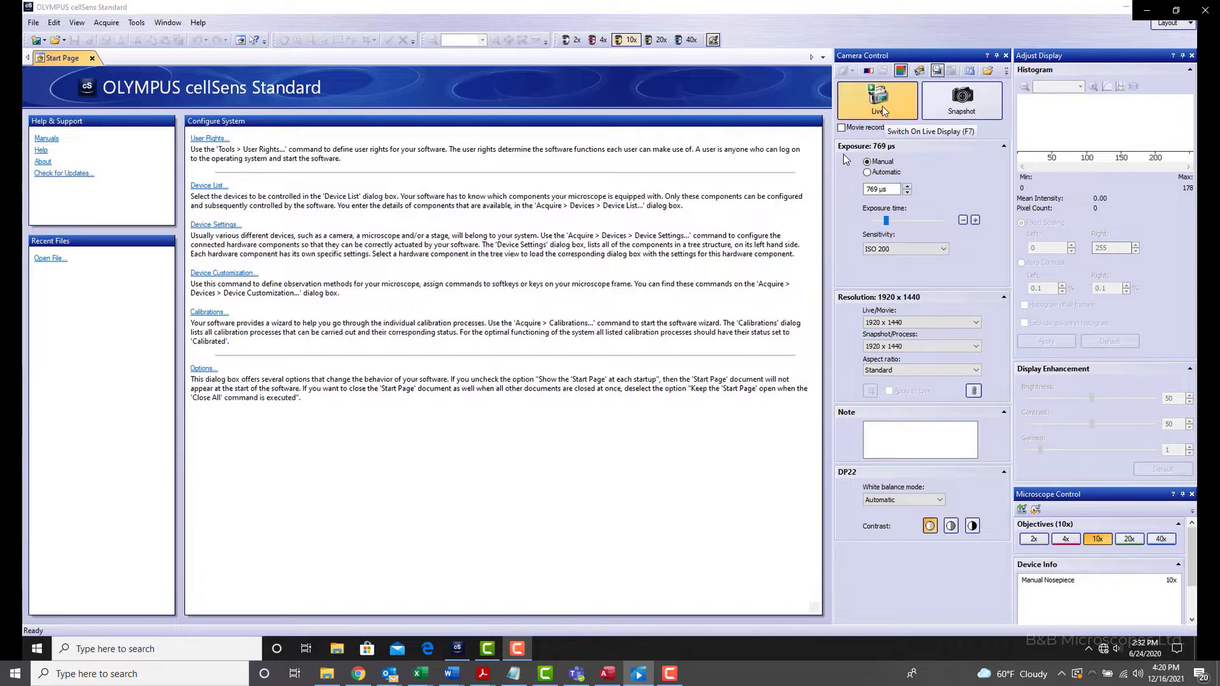
{"action": "left_click", "coordinate": [883, 105]}
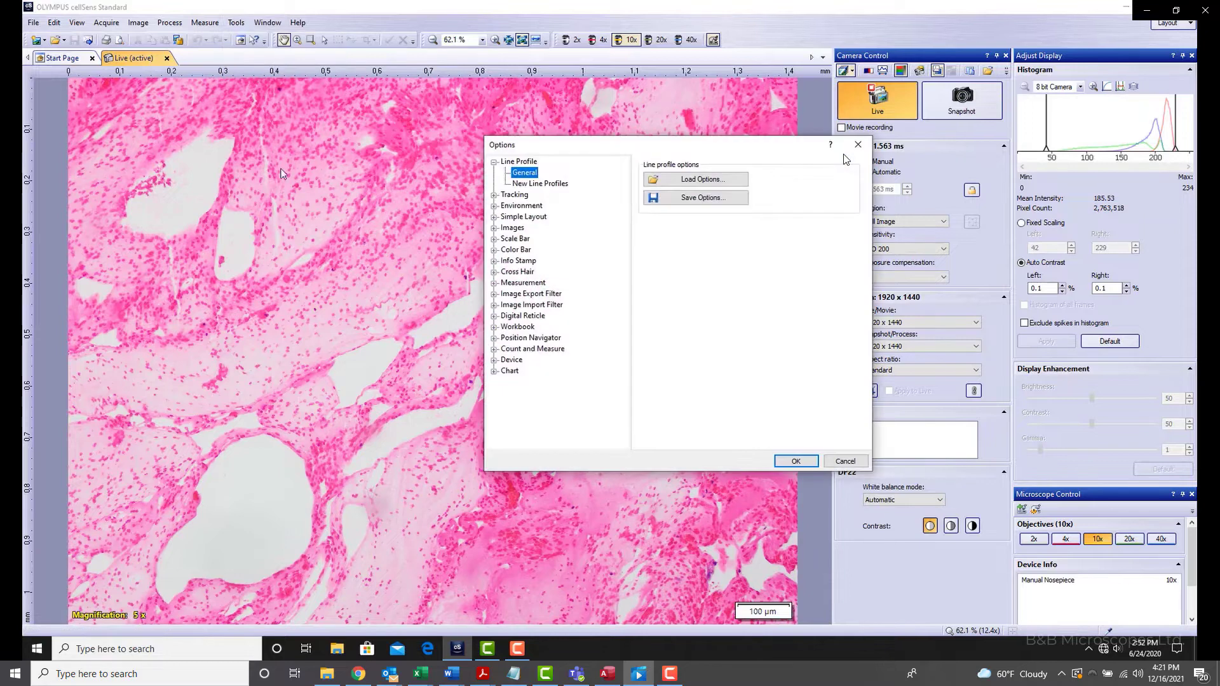
Format the scale bar with a plain solid bar style without end marks and a font size of 12
{"action": "left_click", "coordinate": [523, 239]}
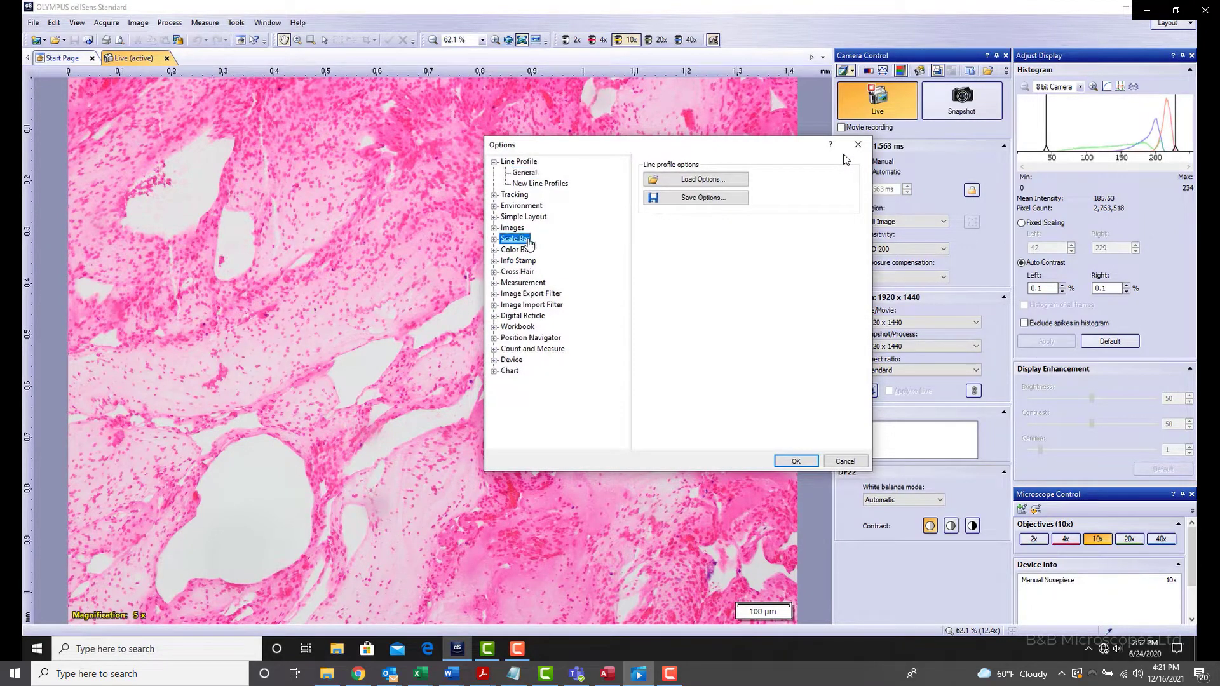
{"action": "left_click", "coordinate": [813, 282]}
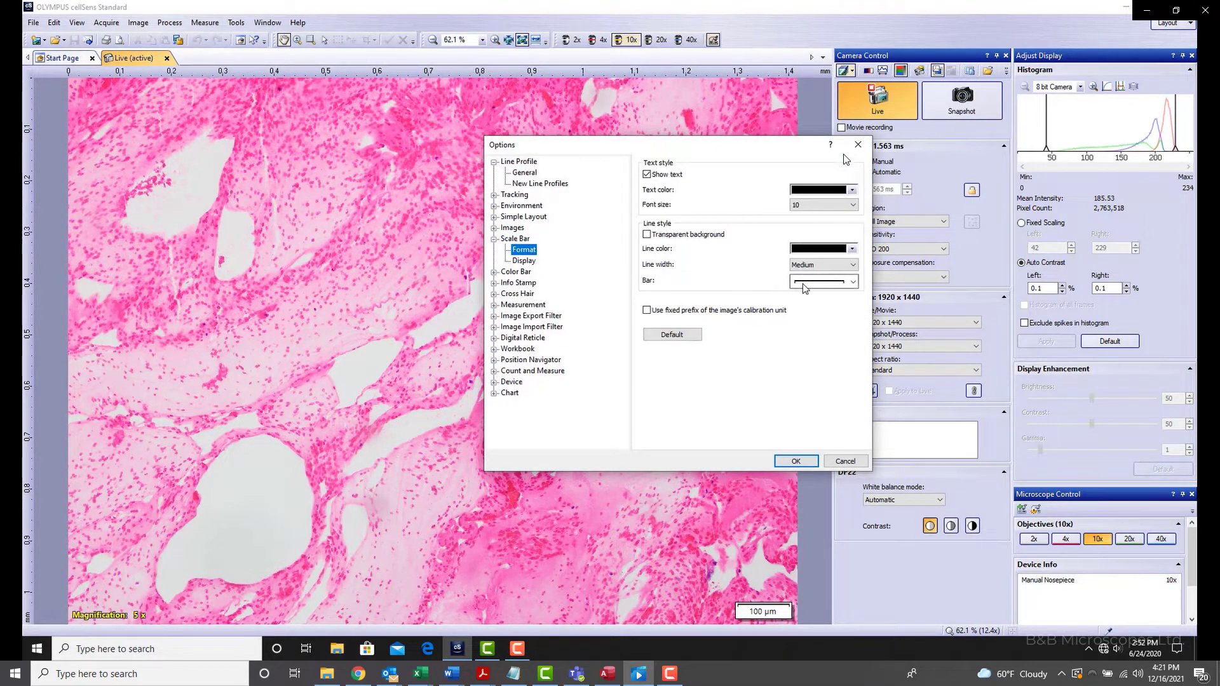
{"action": "left_click", "coordinate": [821, 308]}
{"action": "left_click", "coordinate": [823, 208]}
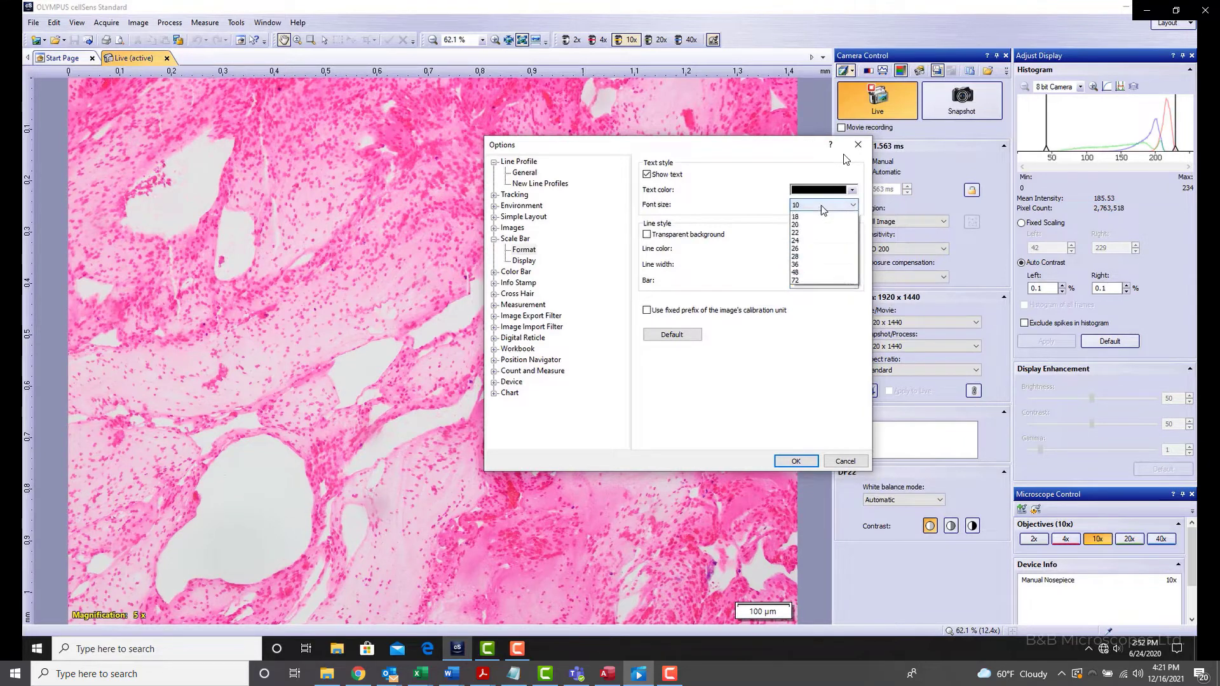
{"action": "left_click", "coordinate": [809, 253]}
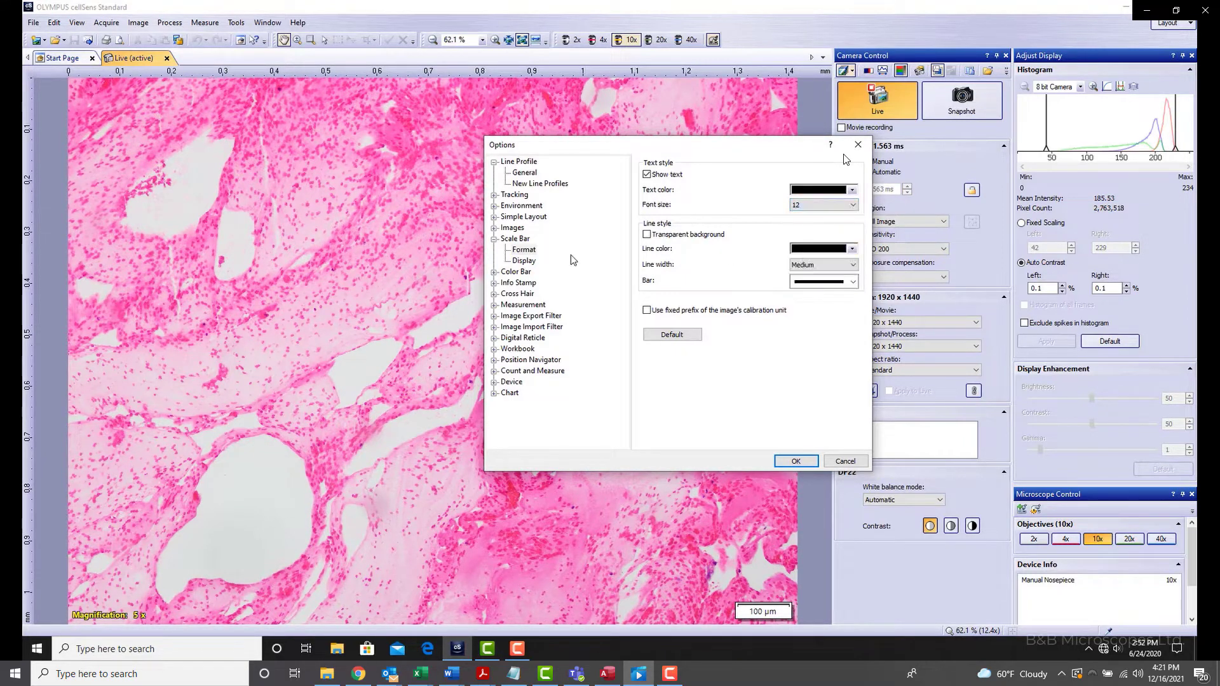
Enlarge the text font size of the info stamp
{"action": "left_click", "coordinate": [516, 283]}
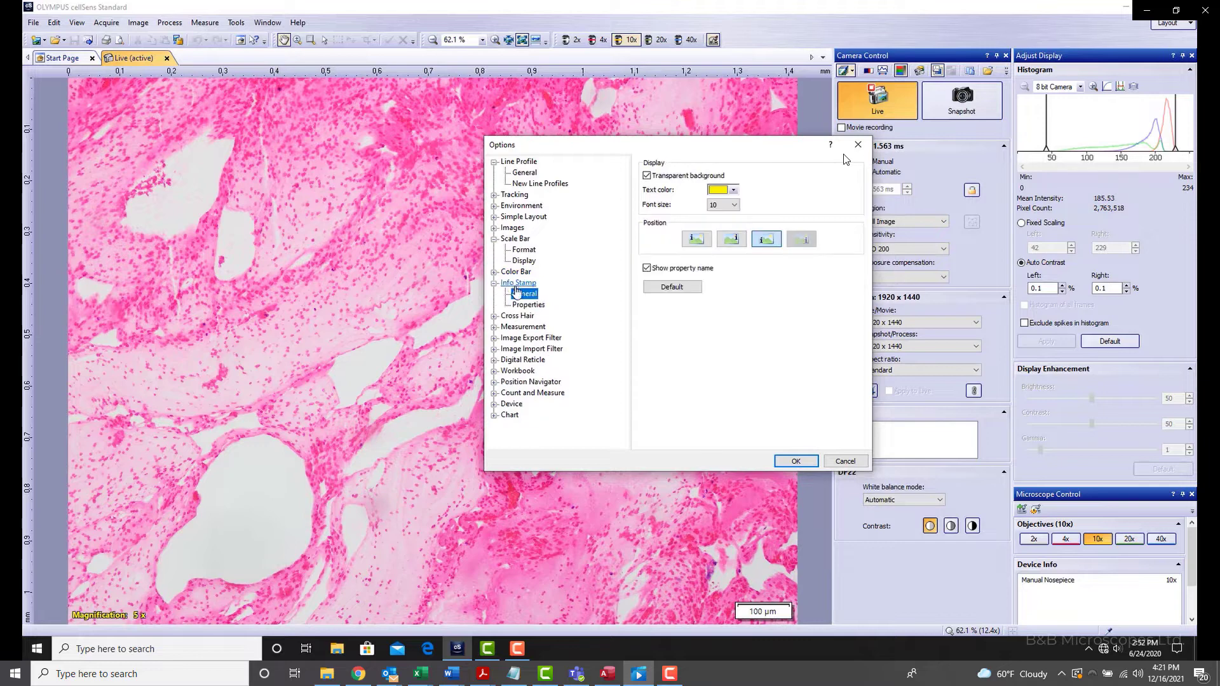
{"action": "left_click", "coordinate": [727, 206]}
{"action": "left_click", "coordinate": [715, 249]}
Replace the Magnification property of the info stamp with the microscope's Objective Magnification and apply the options
{"action": "left_click", "coordinate": [524, 305]}
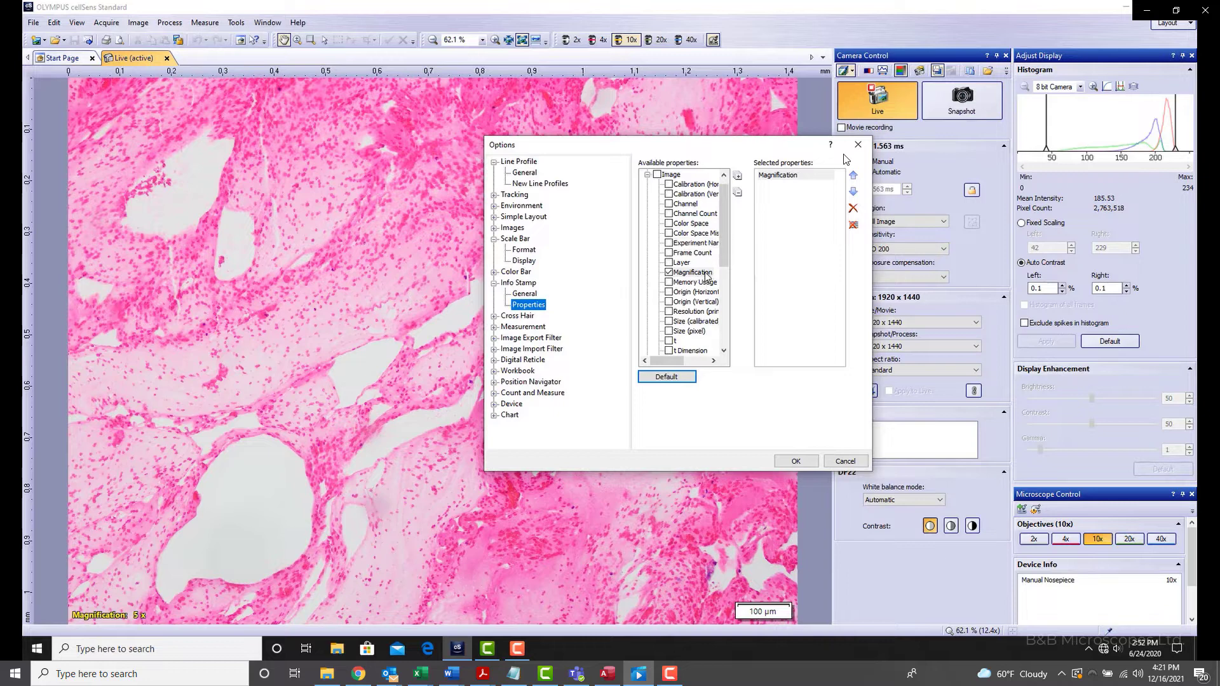
{"action": "left_click", "coordinate": [669, 273]}
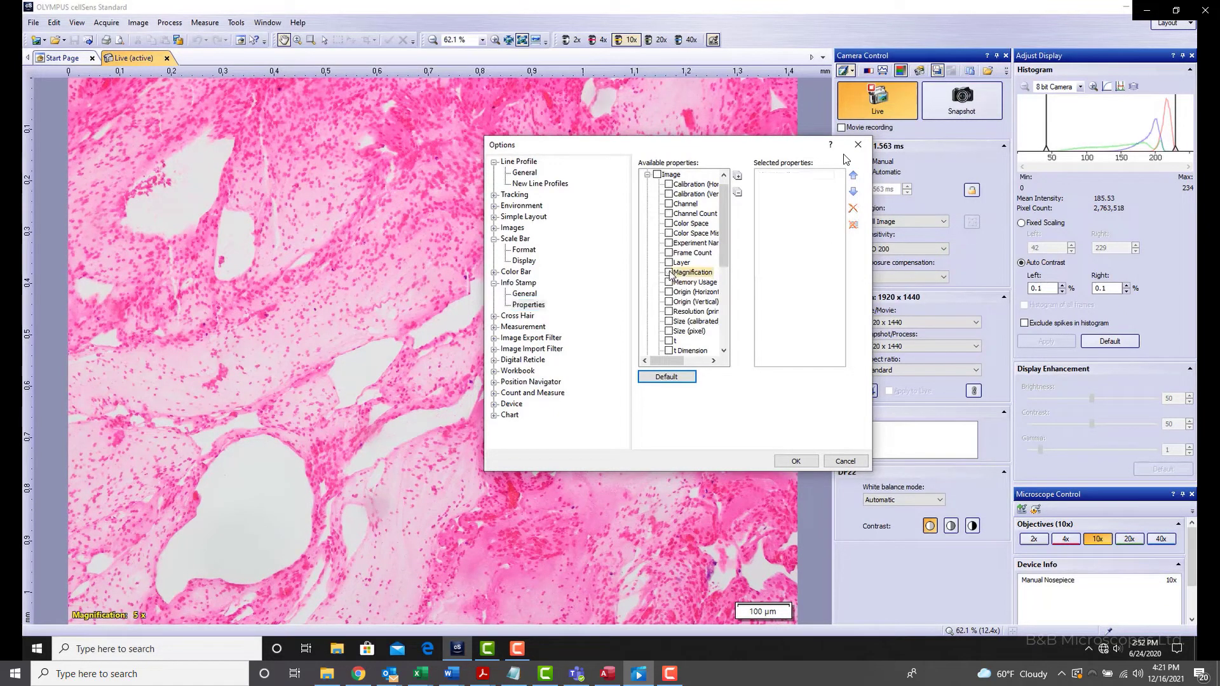
{"action": "left_click_drag", "start_coordinate": [727, 249], "coordinate": [728, 328]}
{"action": "left_click", "coordinate": [647, 292]}
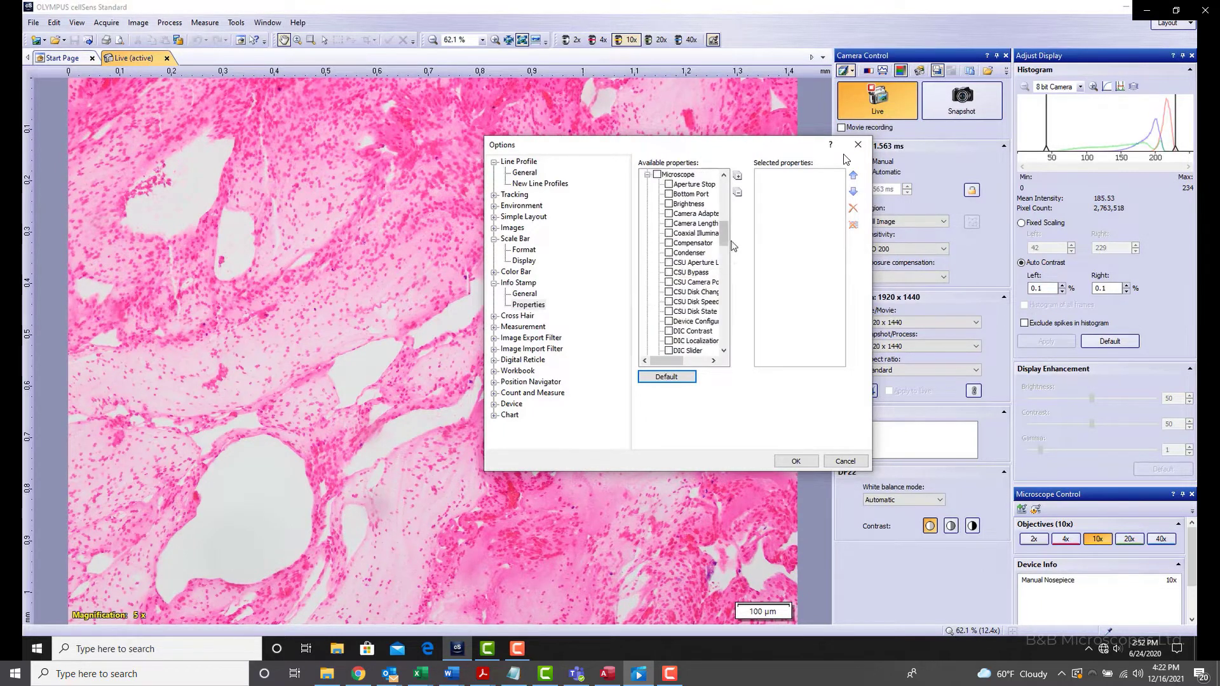
{"action": "left_click_drag", "start_coordinate": [724, 236], "coordinate": [721, 306]}
{"action": "left_click", "coordinate": [669, 214]}
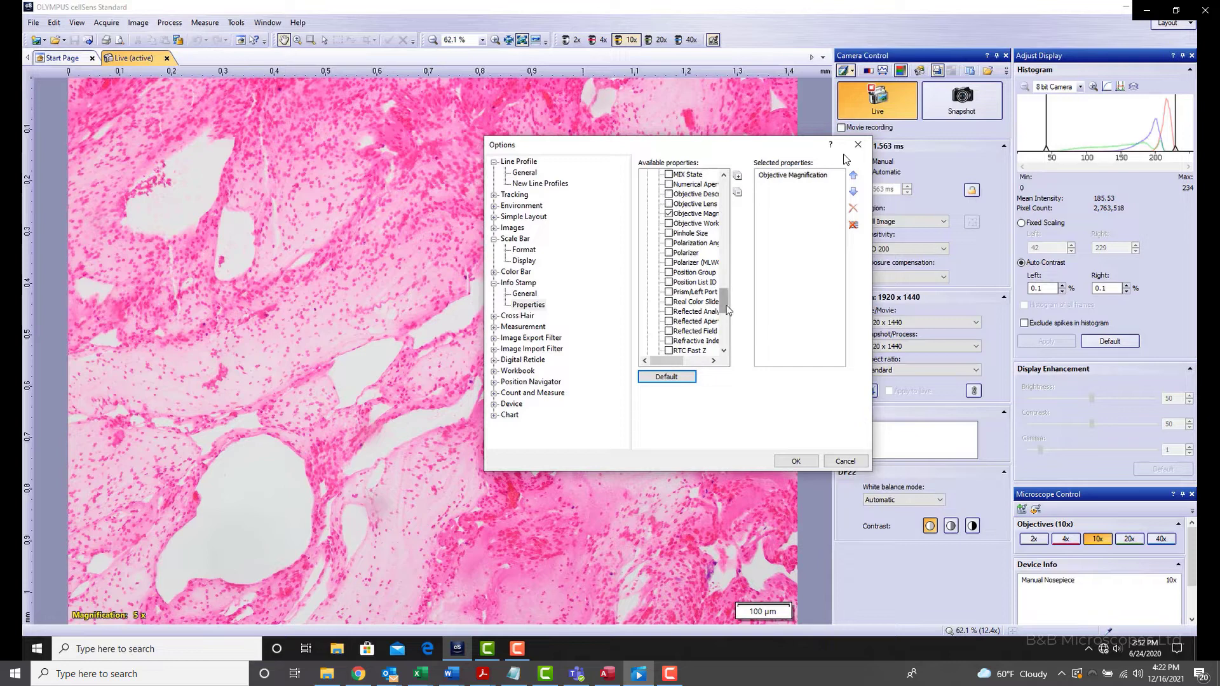
{"action": "left_click", "coordinate": [796, 461]}
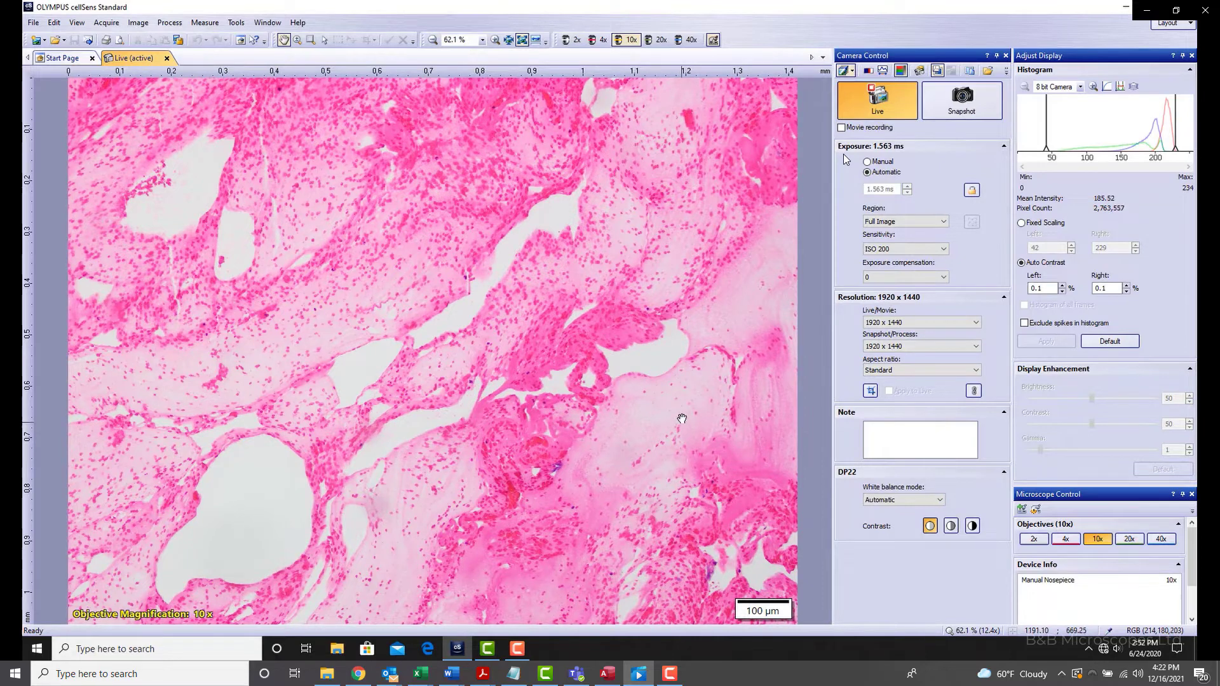
Hide the info stamp on the live image
{"action": "left_click", "coordinate": [77, 23]}
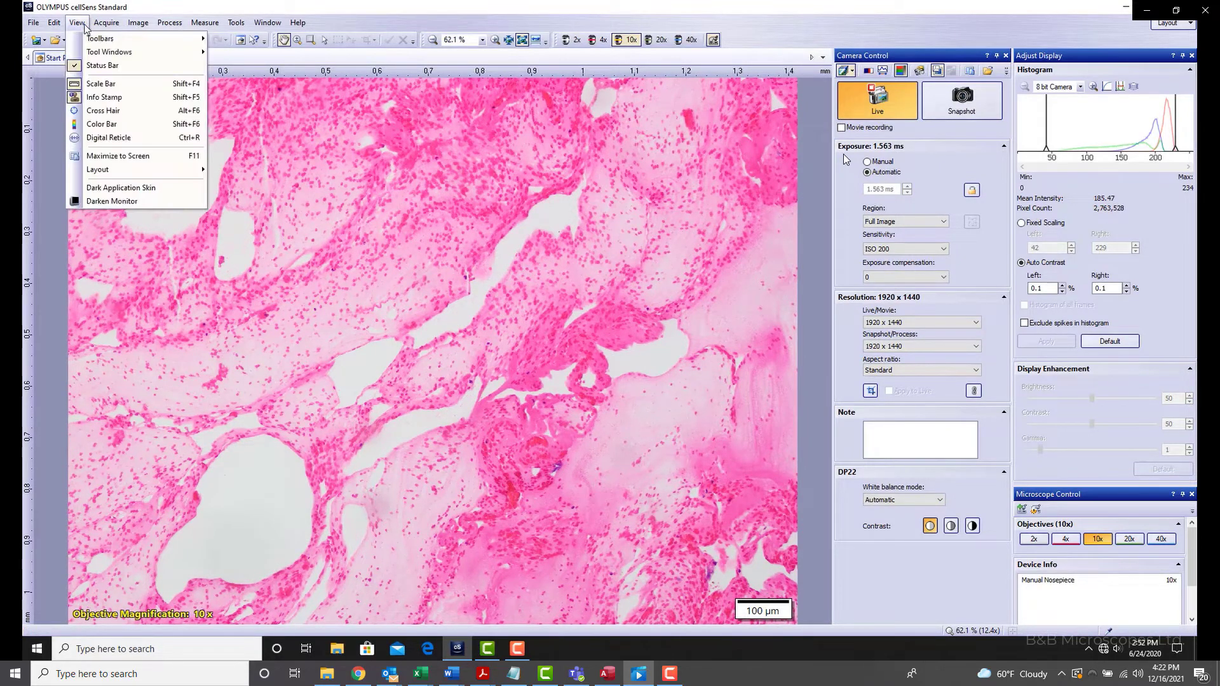
{"action": "left_click", "coordinate": [118, 103]}
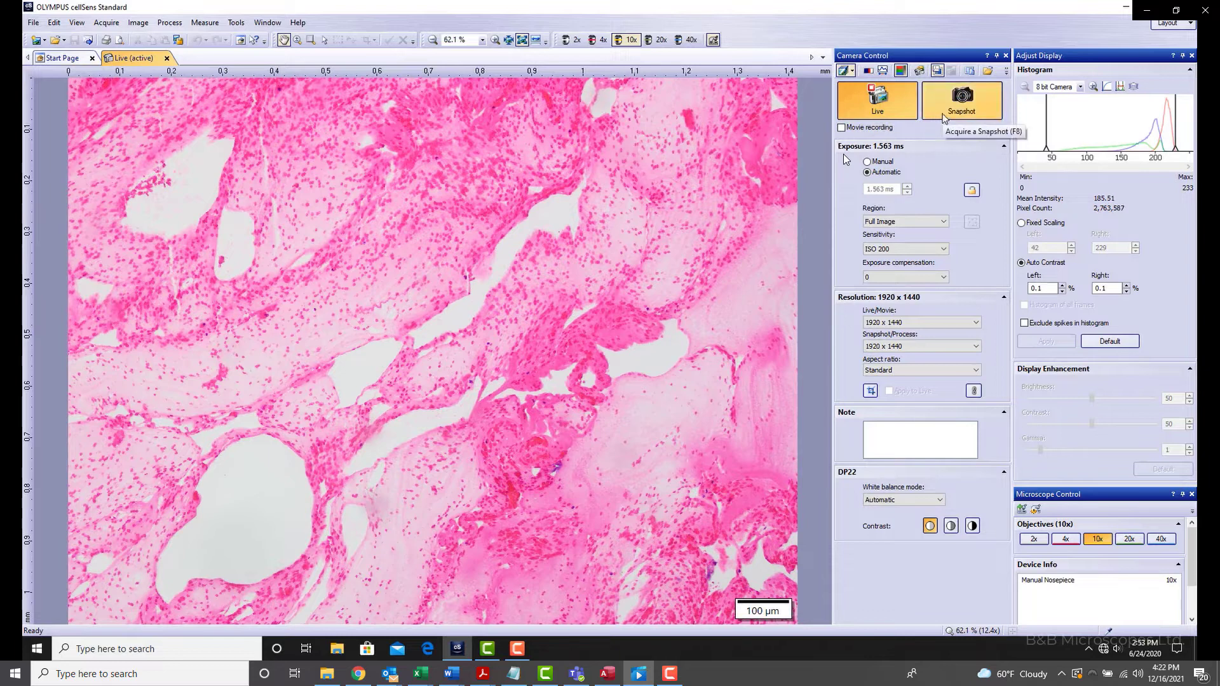
Acquire two snapshots of different specimen areas and switch off the live display
{"action": "left_click", "coordinate": [943, 118]}
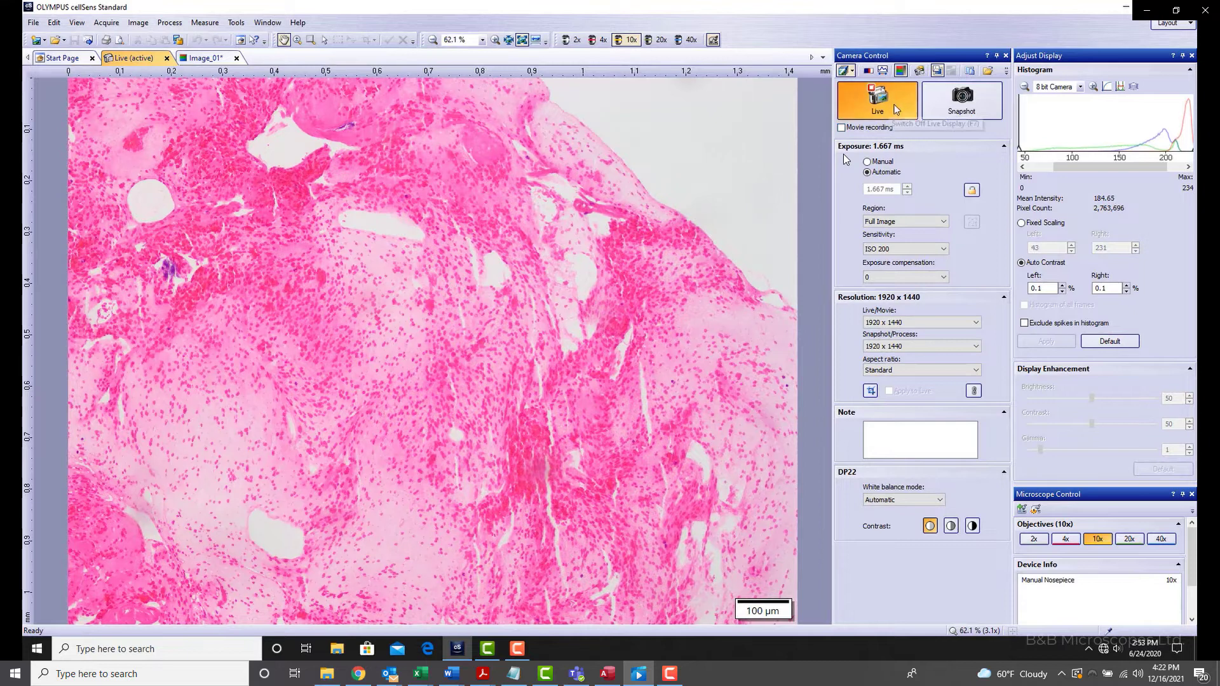
{"action": "left_click", "coordinate": [945, 109]}
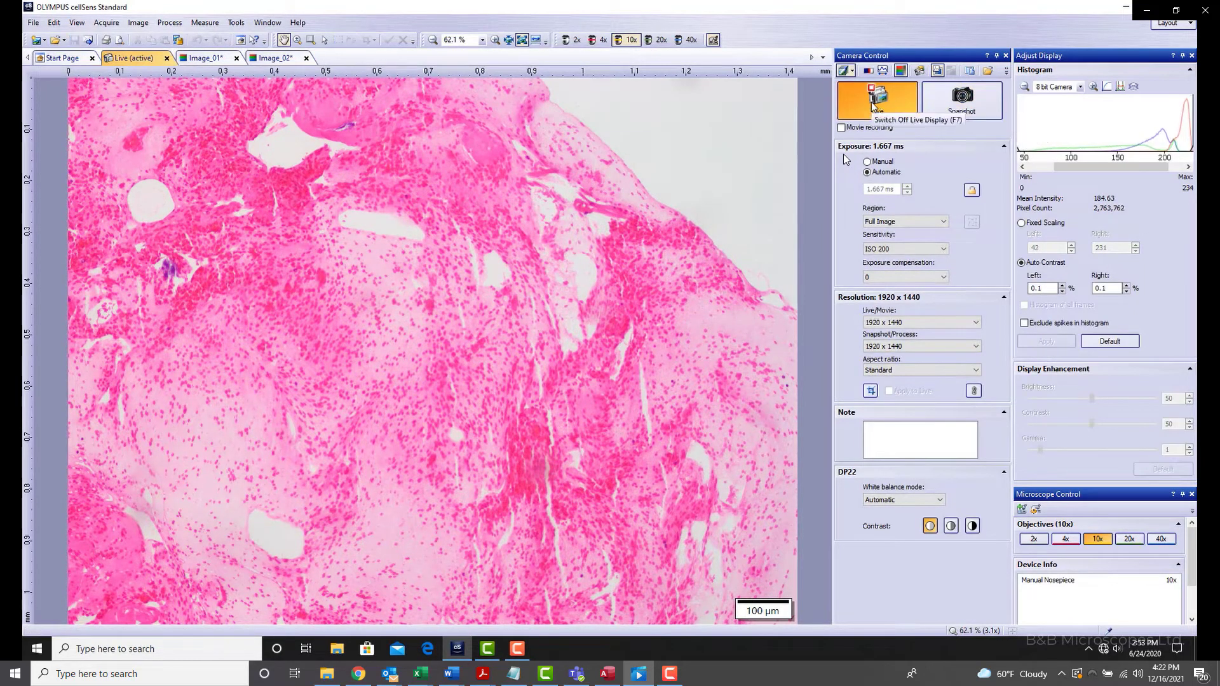
{"action": "left_click", "coordinate": [872, 104]}
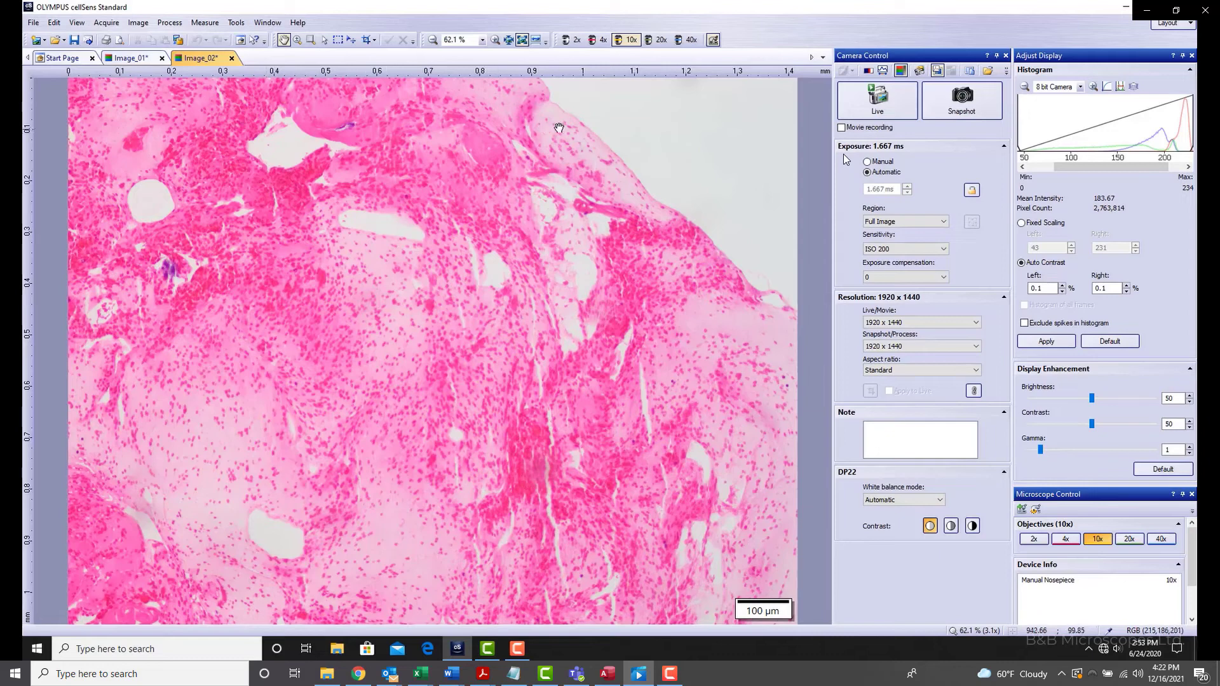
Review the document naming settings for snapshots and all available name properties in the acquisition settings, leaving them unmodified
{"action": "left_click", "coordinate": [918, 71]}
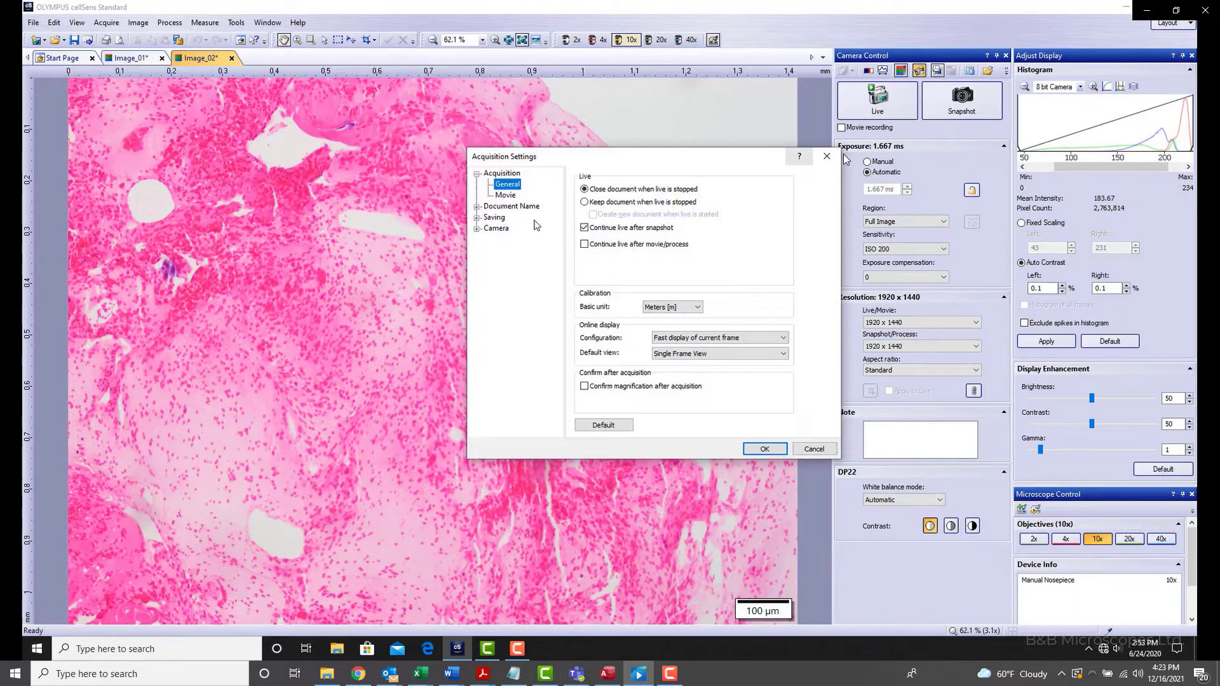
{"action": "left_click", "coordinate": [477, 207]}
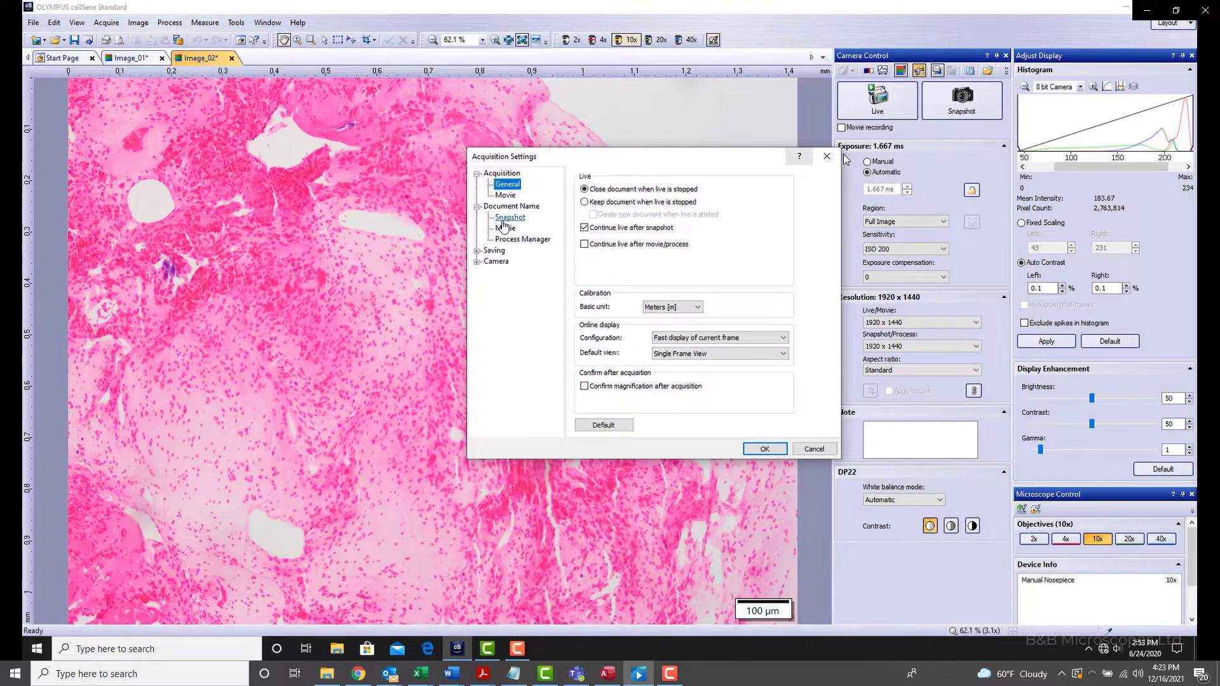
{"action": "left_click", "coordinate": [504, 218]}
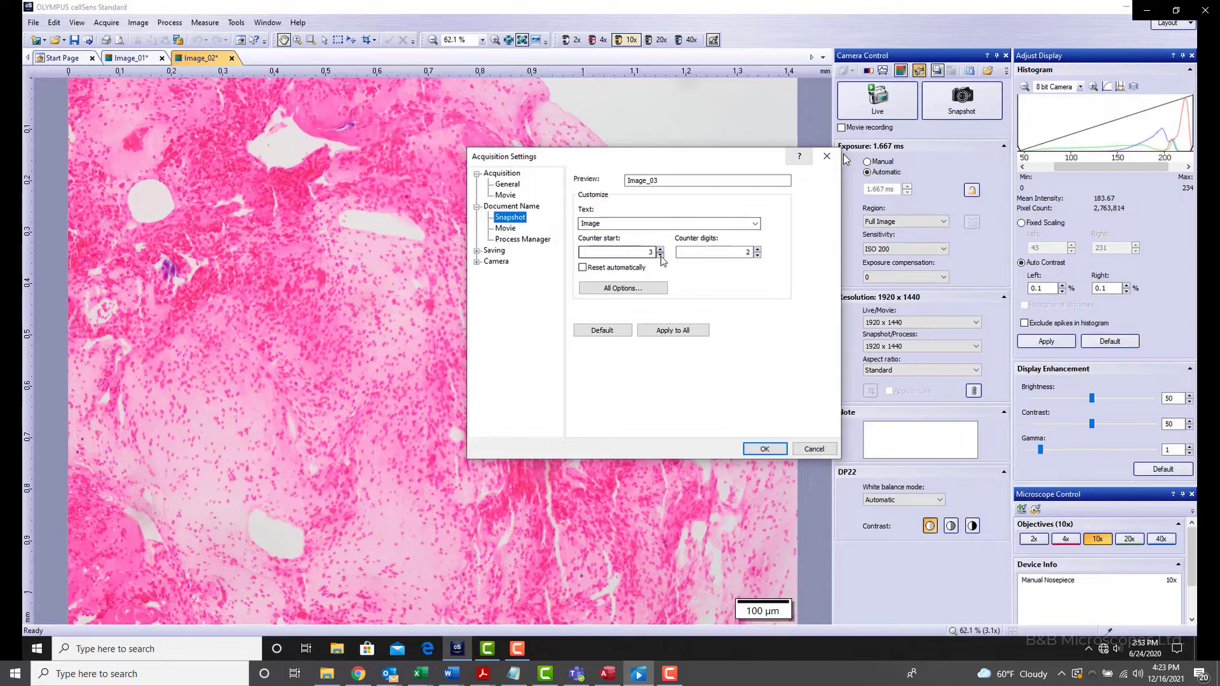
{"action": "left_click", "coordinate": [620, 291]}
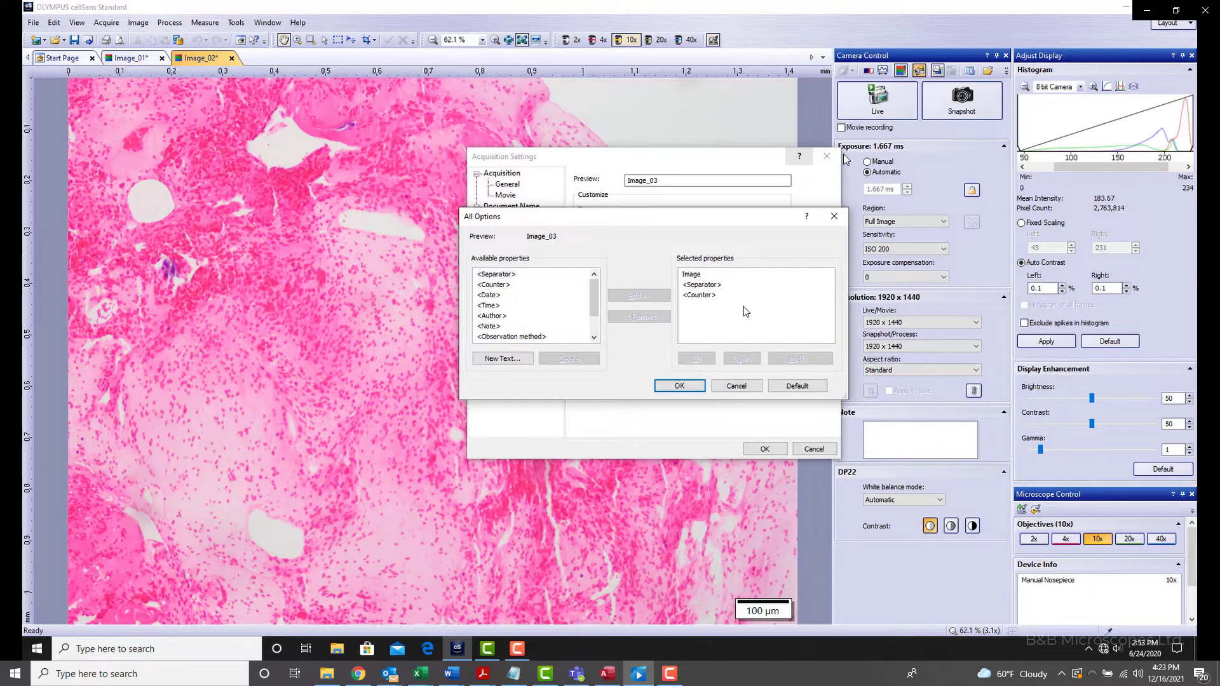
{"action": "left_click", "coordinate": [737, 386]}
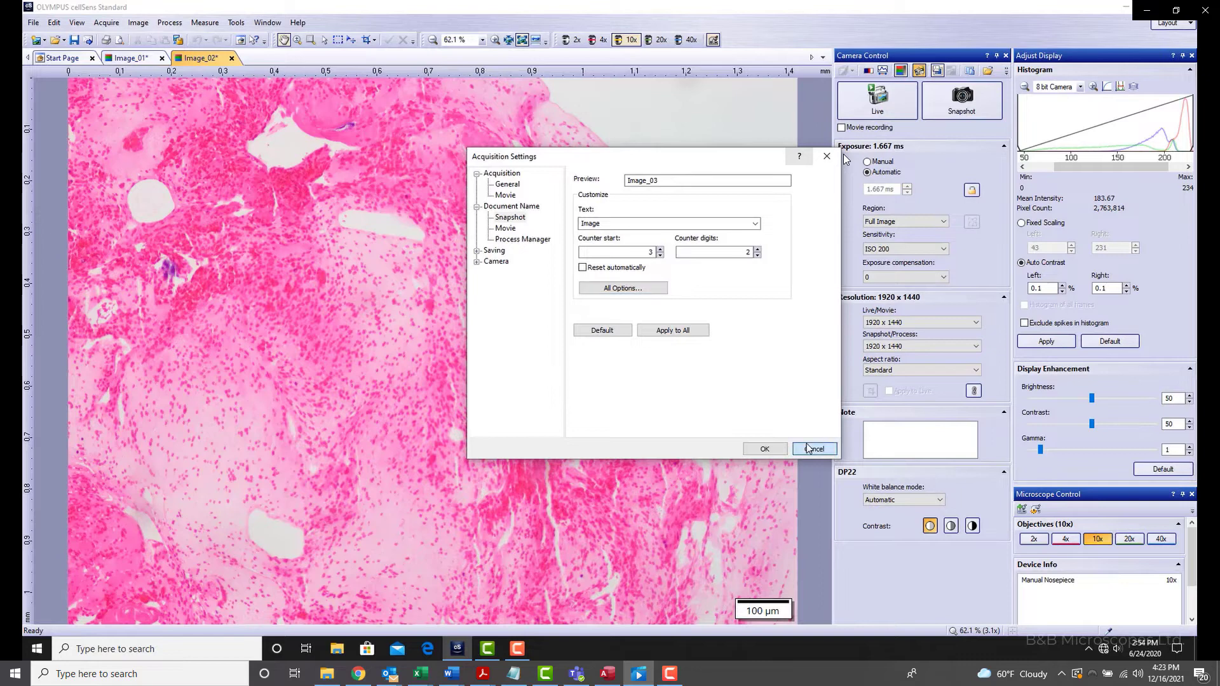
{"action": "left_click", "coordinate": [808, 446]}
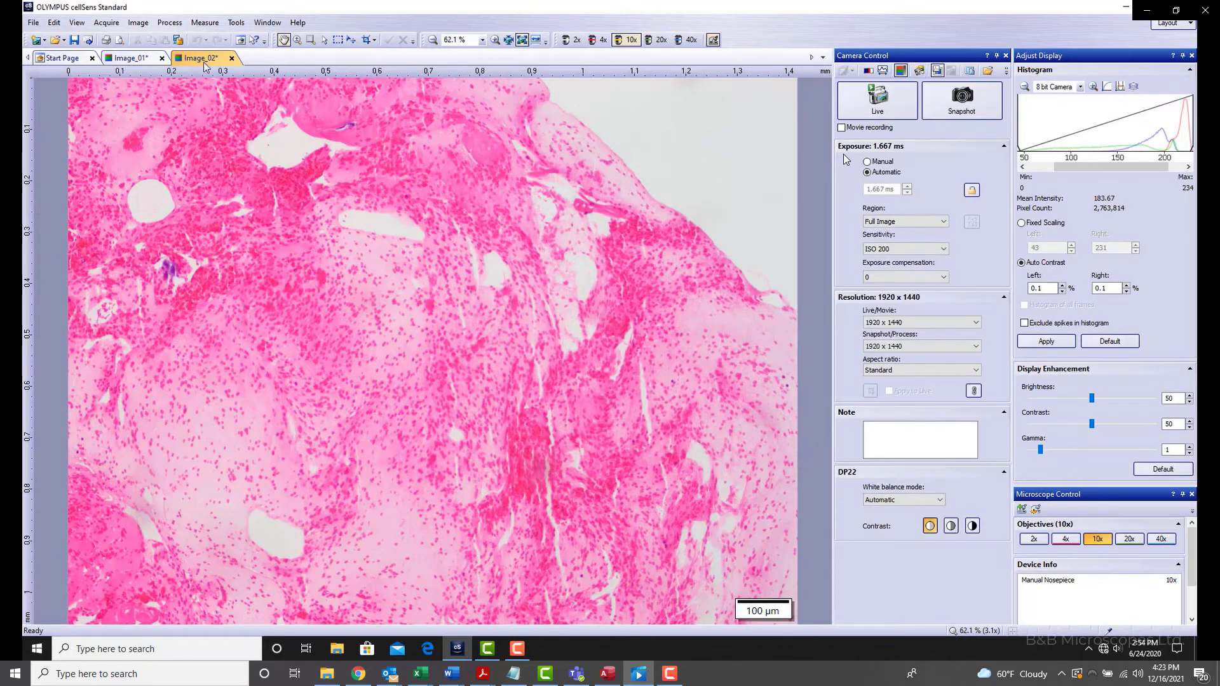
Begin saving the second snapshot, Image_02, under a new file in JPEG (*.jpg) format with lossless compression
{"action": "left_click", "coordinate": [32, 28]}
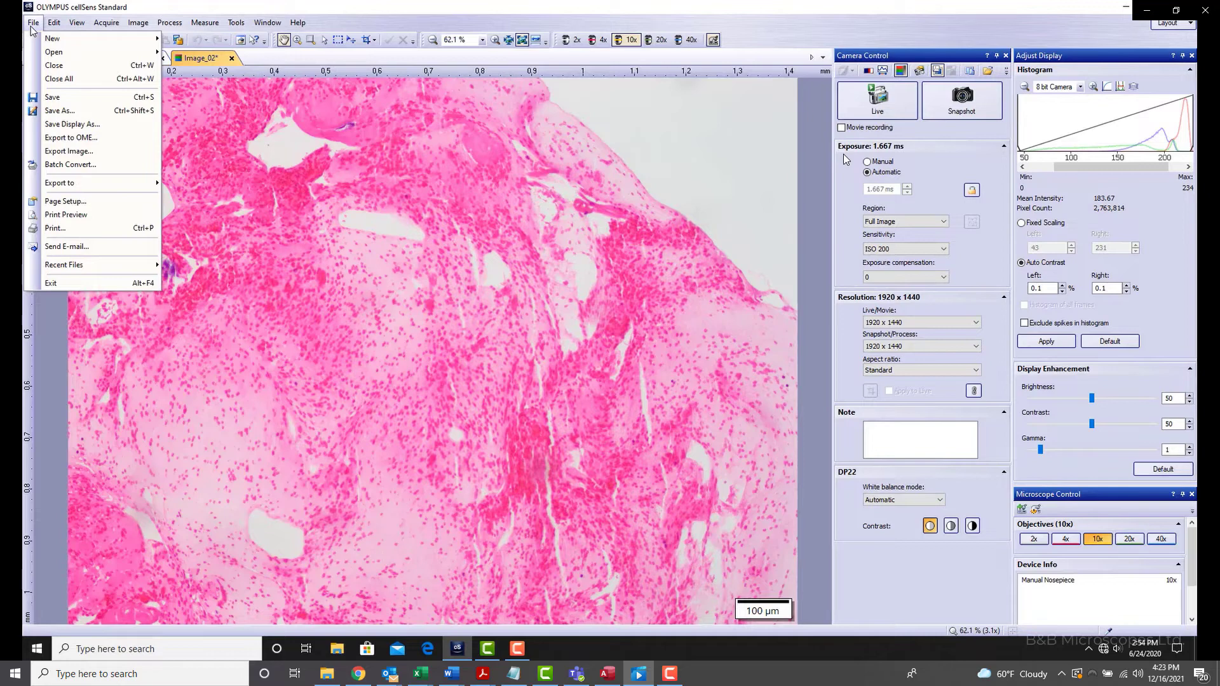
{"action": "left_click", "coordinate": [79, 113]}
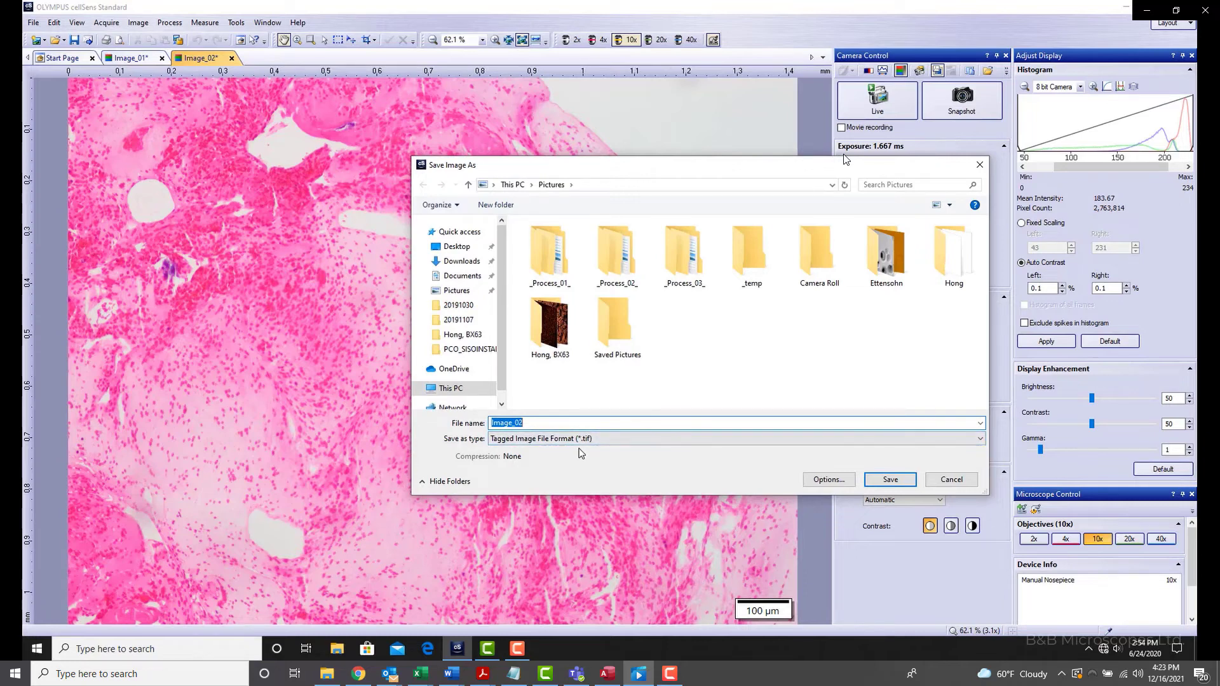
{"action": "left_click", "coordinate": [596, 440]}
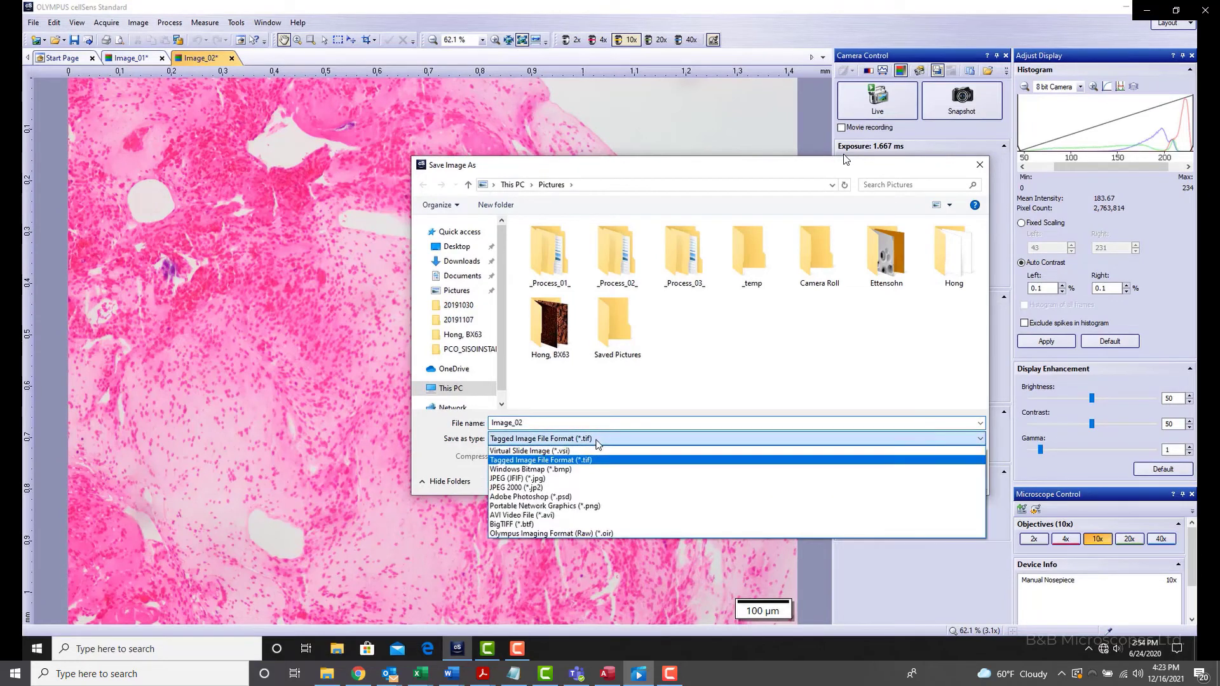
{"action": "left_click", "coordinate": [596, 479]}
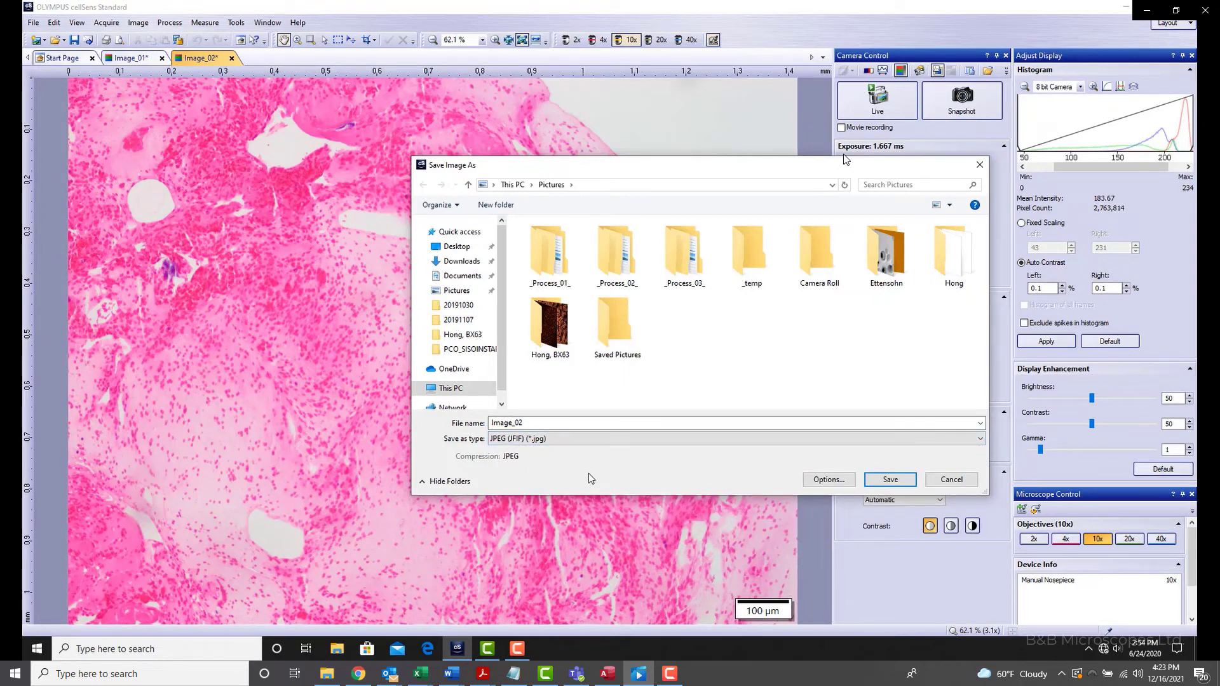
{"action": "left_click", "coordinate": [822, 480]}
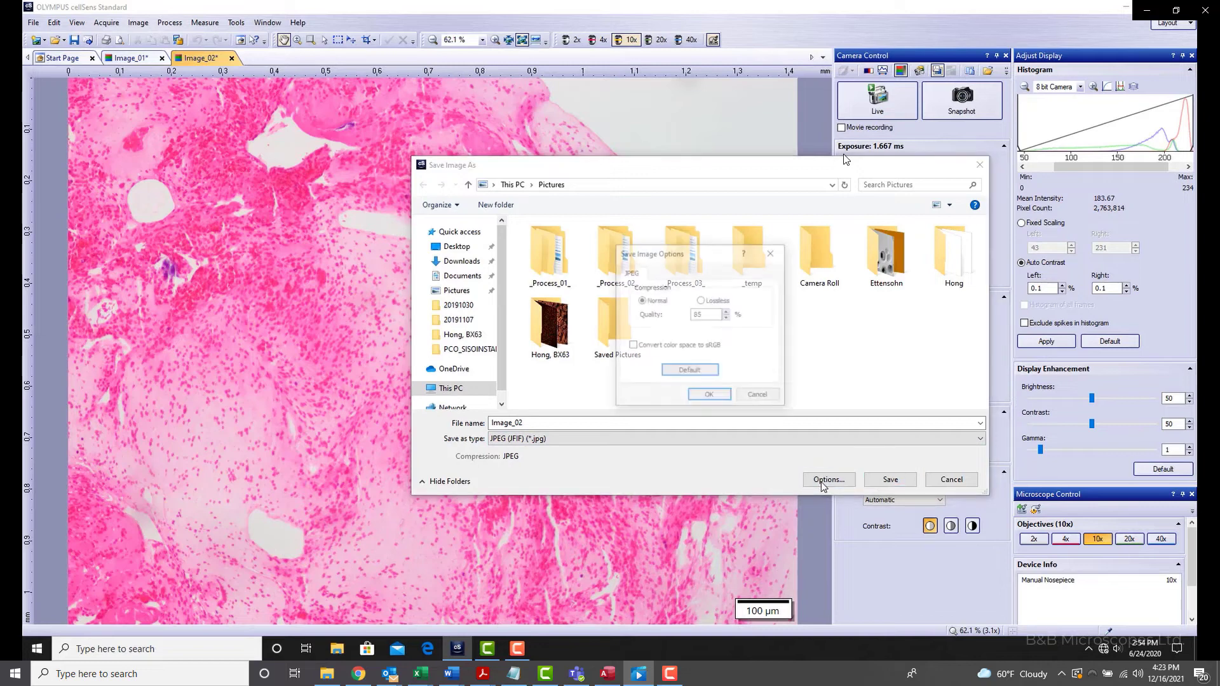
{"action": "left_click", "coordinate": [723, 303]}
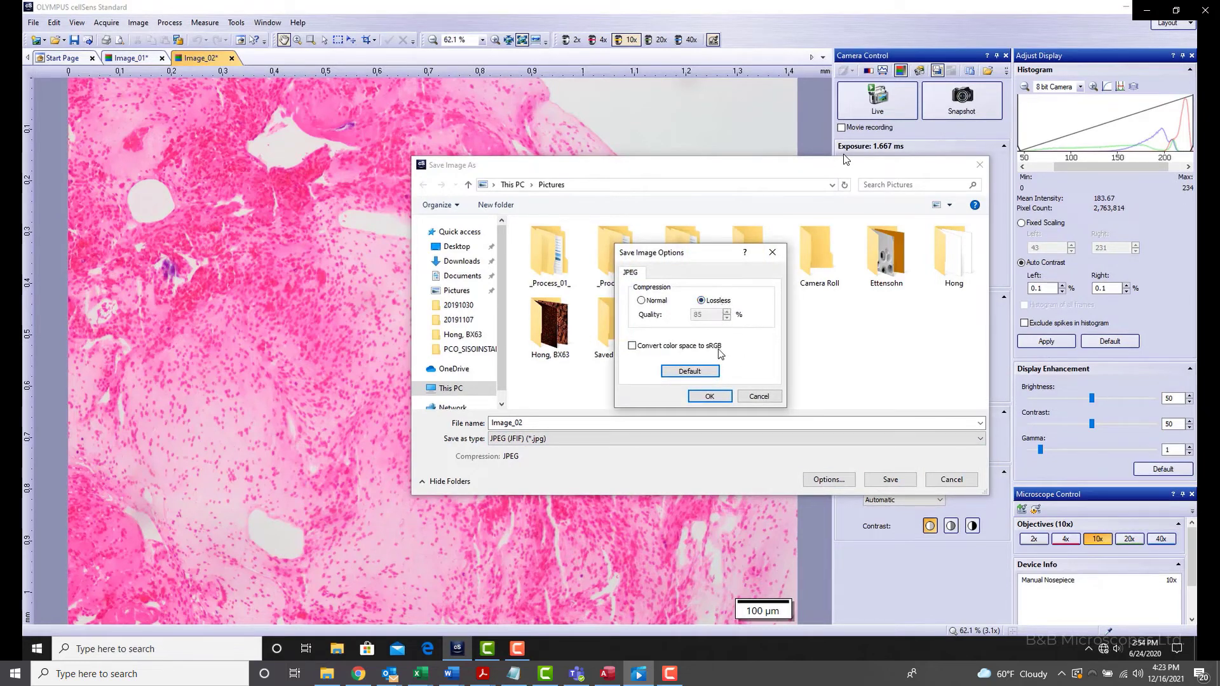
{"action": "left_click", "coordinate": [711, 395]}
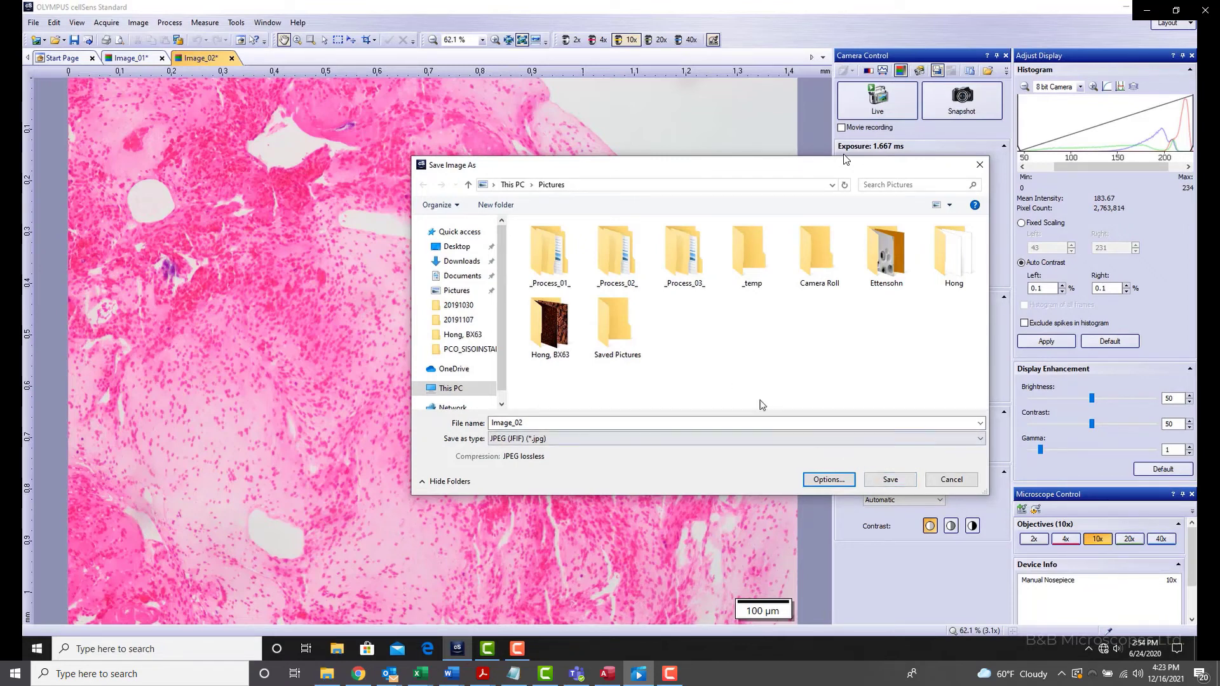
Save Image_02 to the Desktop, accepting the data-loss warning and suppressing it for future saves
{"action": "left_click", "coordinate": [448, 248]}
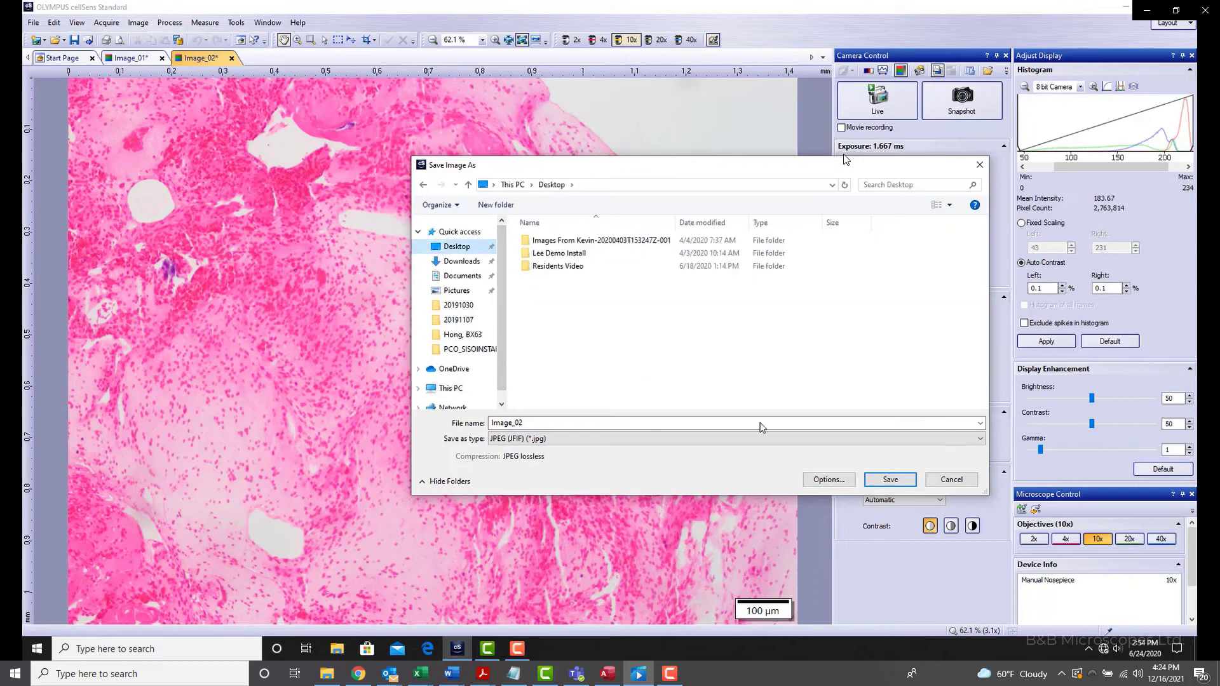
{"action": "left_click", "coordinate": [879, 477]}
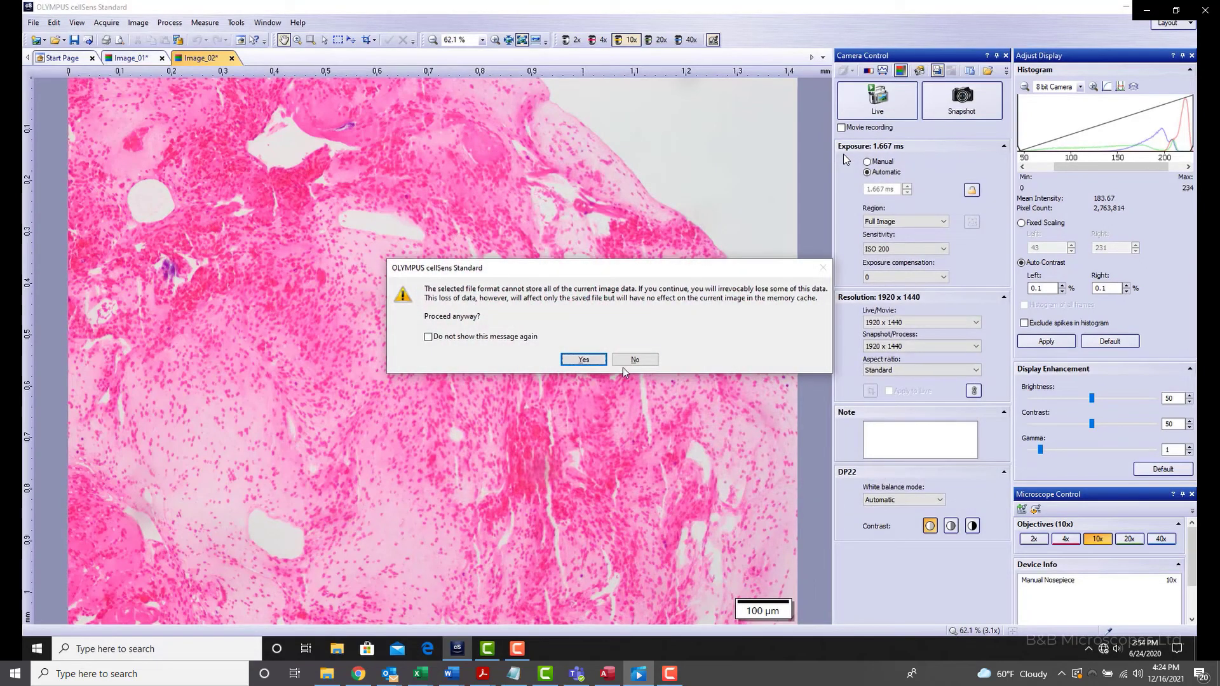
{"action": "left_click", "coordinate": [521, 342]}
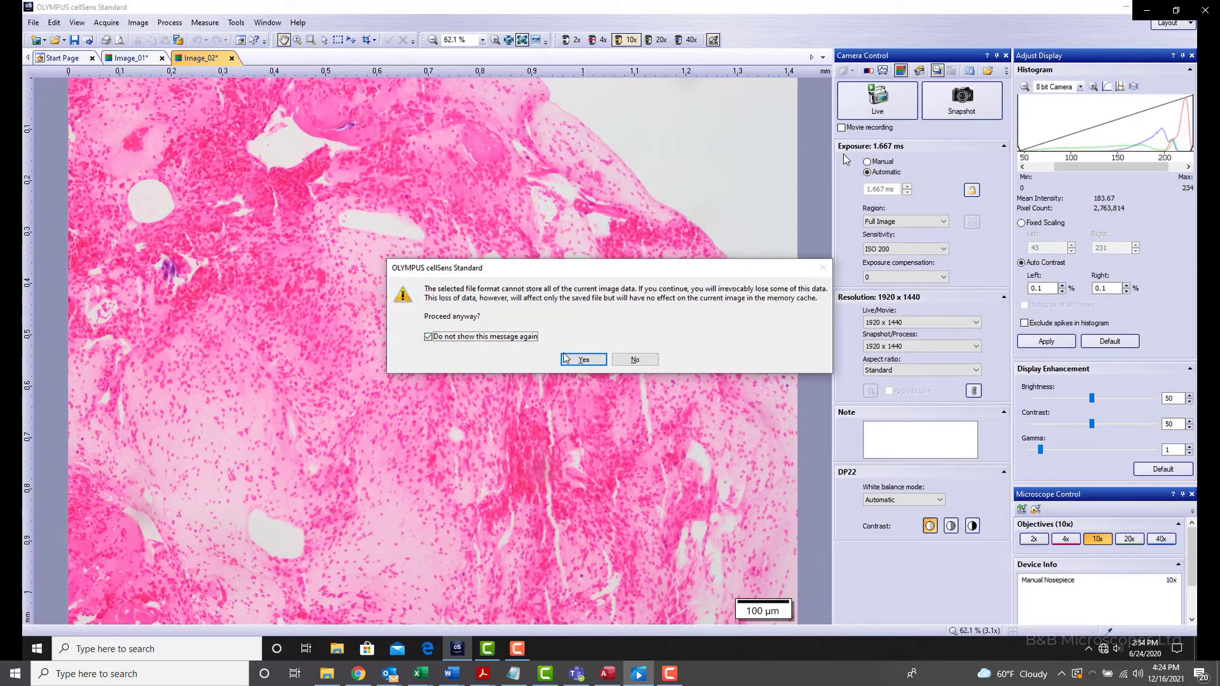
{"action": "left_click", "coordinate": [582, 359]}
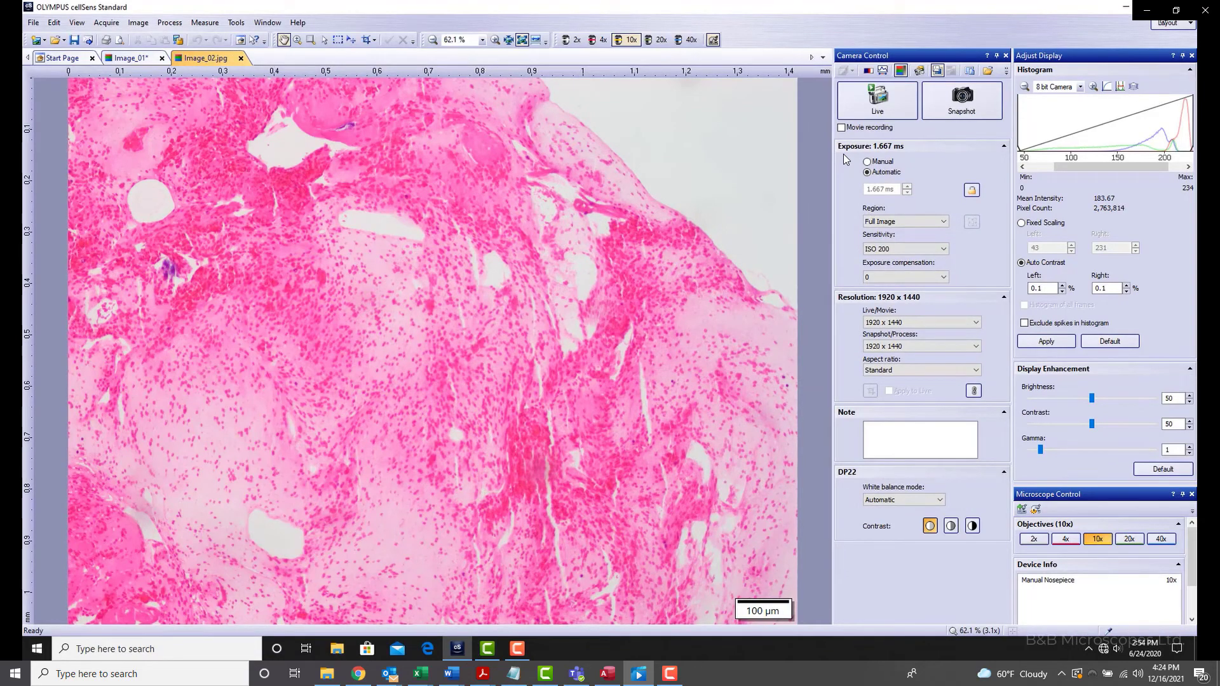
Minimize cellSens and open the saved Image_02 file from the desktop in Photos to examine it
{"action": "left_click", "coordinate": [1125, 6]}
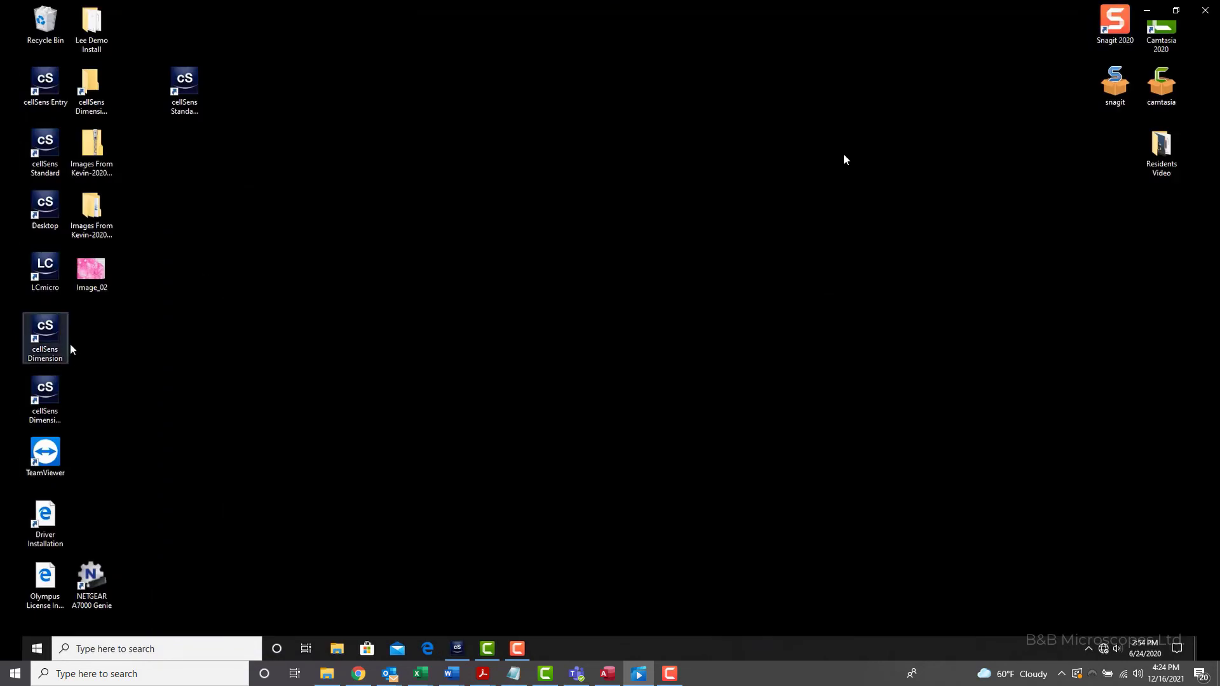
{"action": "double_click", "coordinate": [99, 272]}
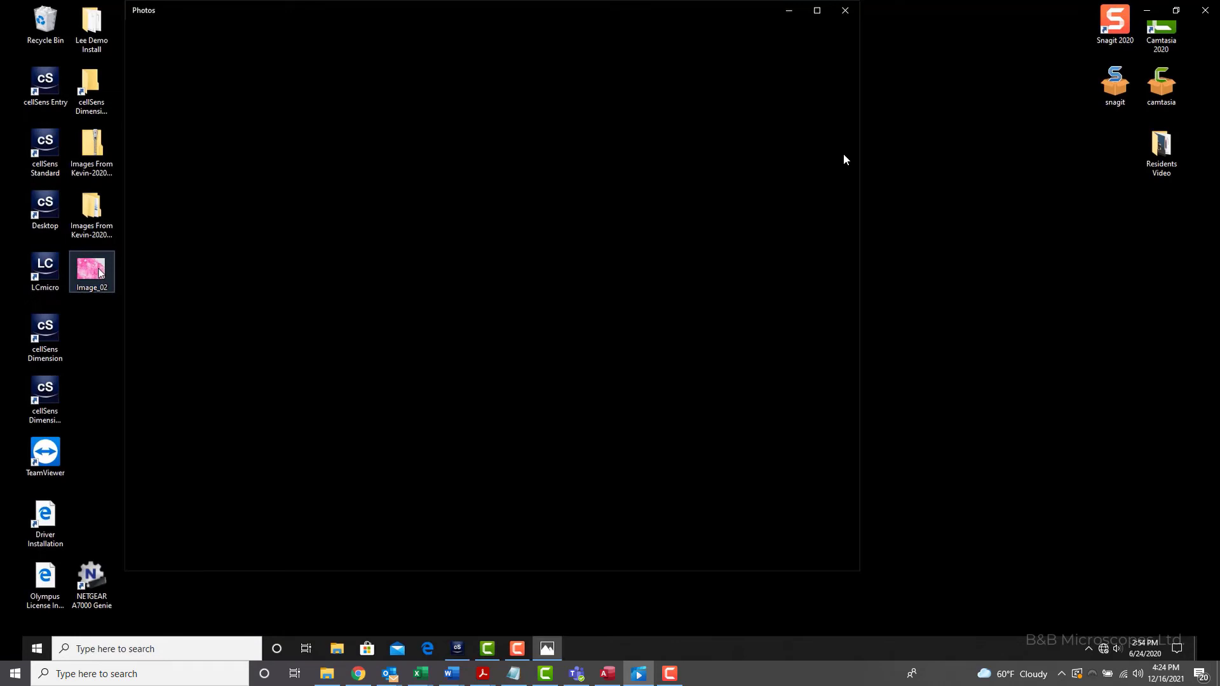